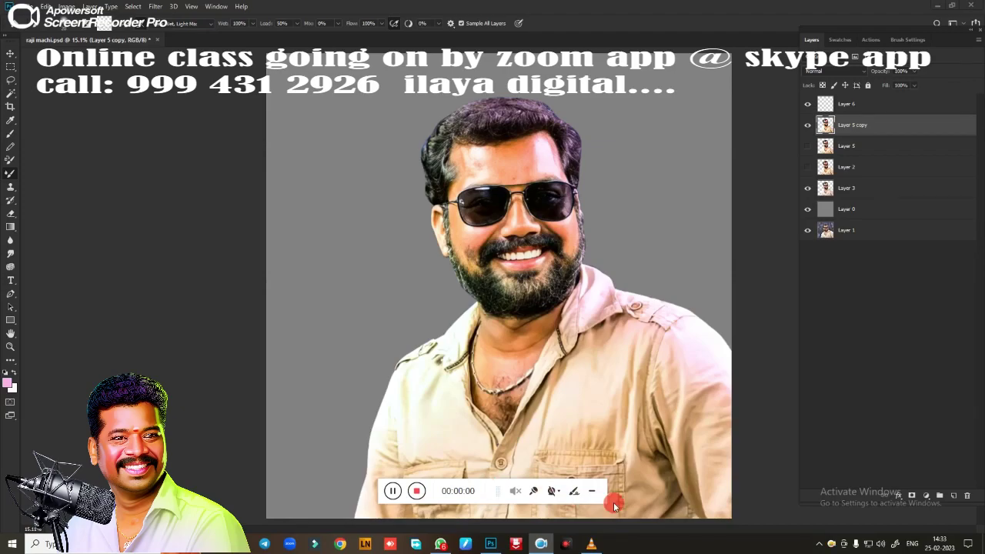
Zoom in close on the man's nose beside the sunglasses.
left_click_drag(472, 486, 711, 534)
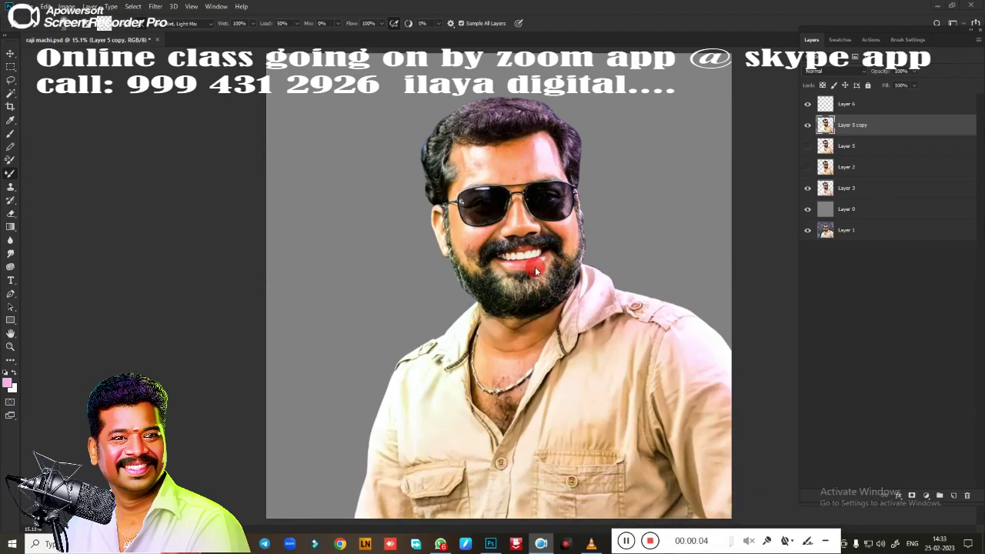
left_click(553, 284)
mouse_move(523, 250)
left_mouse_down()
mouse_move(429, 277)
mouse_move(492, 306)
mouse_move(615, 248)
left_mouse_up()
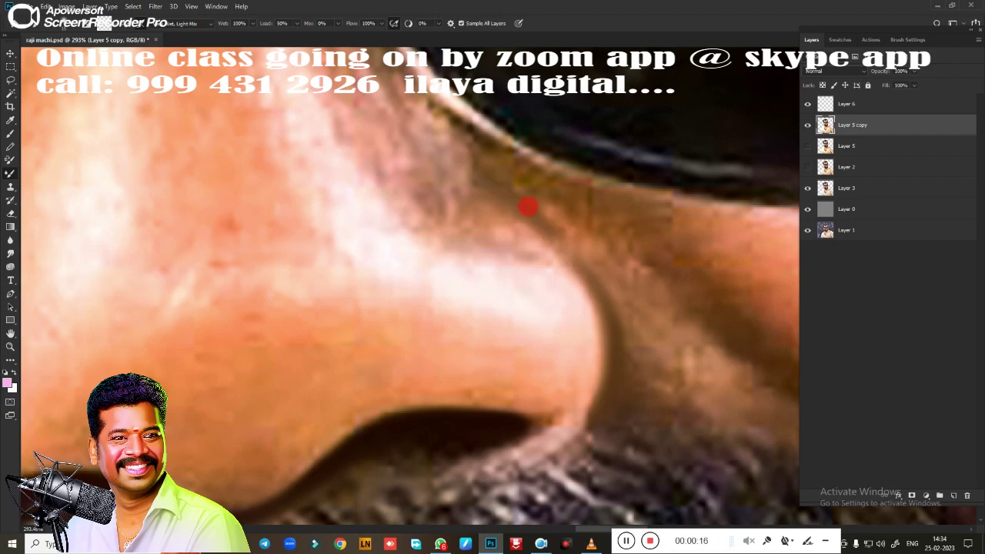
On empty Layer 6, mixer-brush the skin along the nose edge to blend it.
left_click(854, 104)
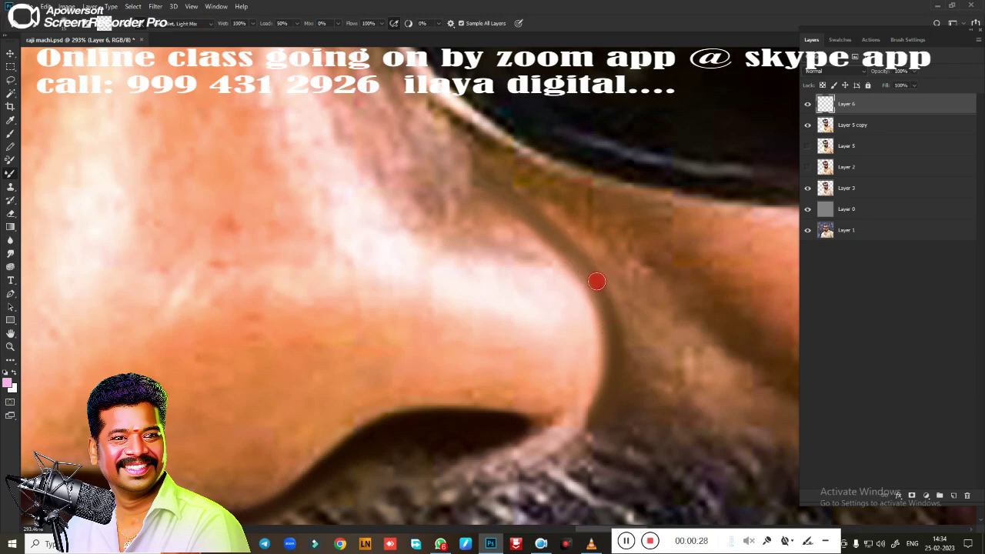
left_click_drag(576, 257, 529, 221)
scroll(615, 372, "down", 5)
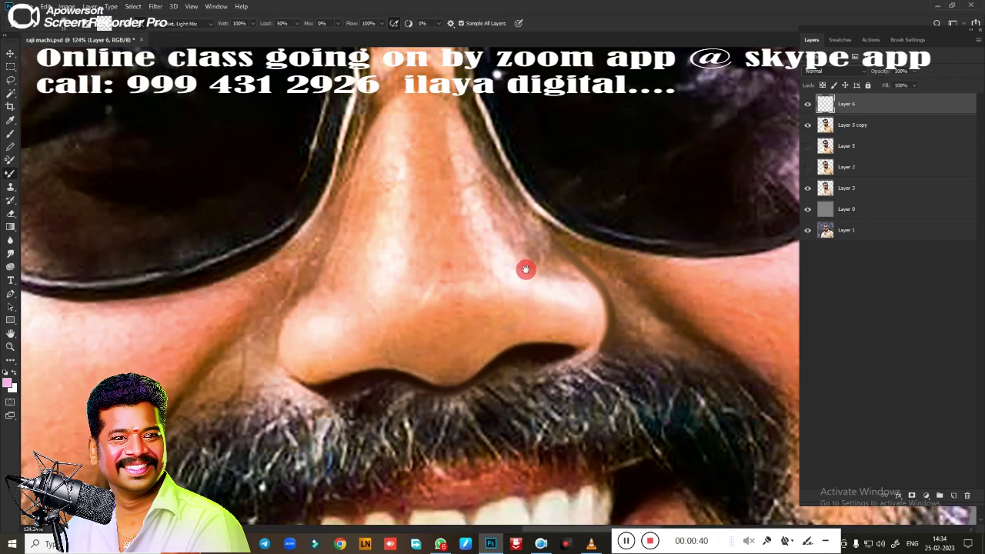
scroll(523, 269, "down", 3)
scroll(516, 284, "up", 2)
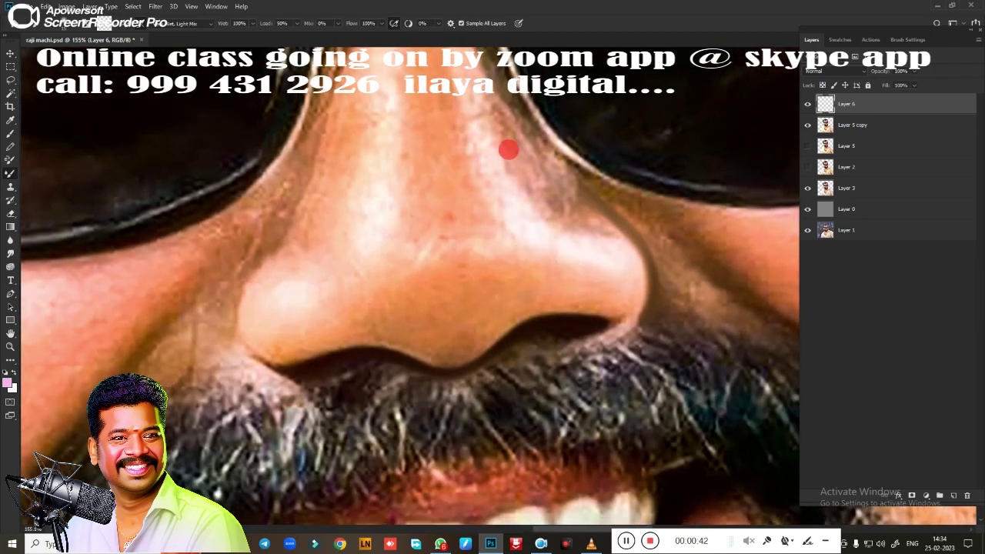
scroll(510, 288, "down", 1)
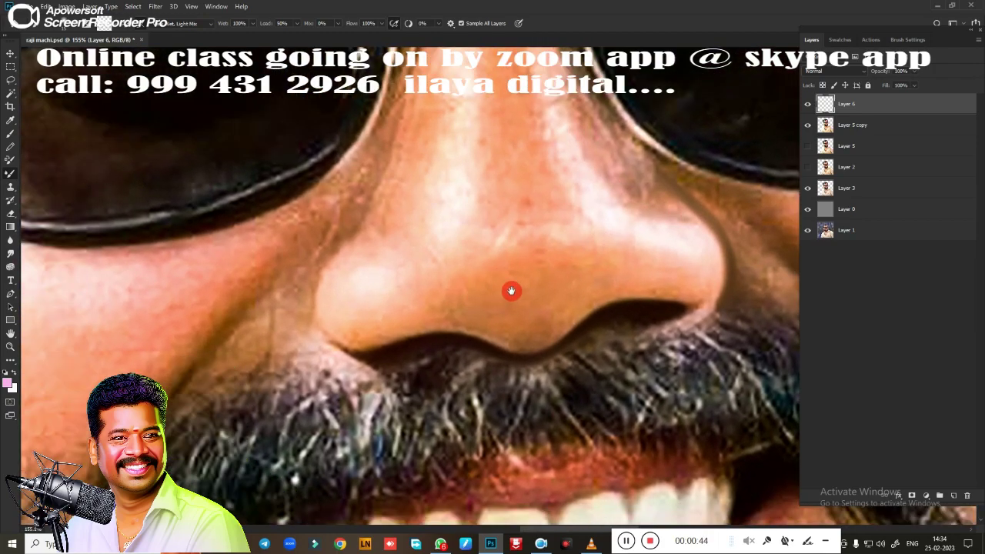
scroll(506, 272, "up", 1)
scroll(503, 321, "up", 2)
scroll(462, 335, "up", 1)
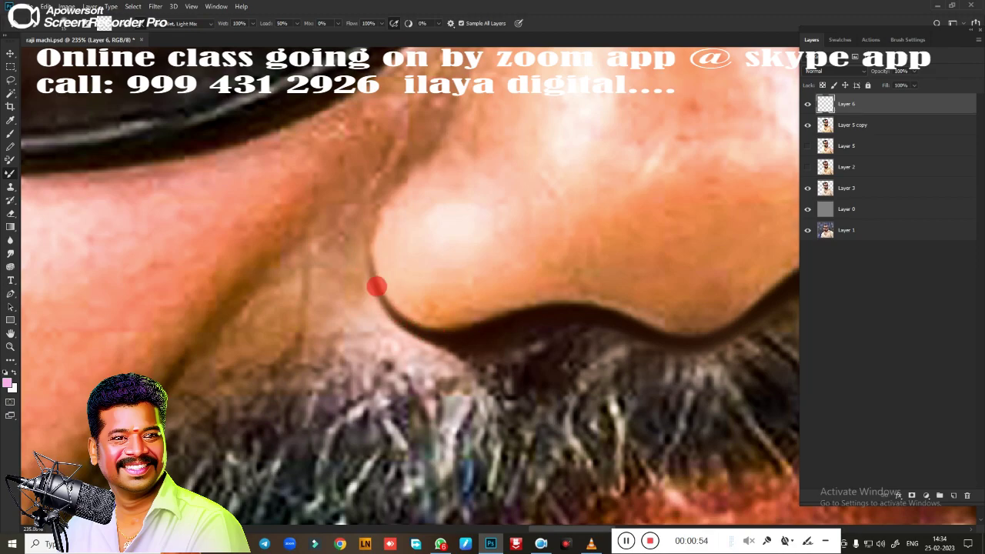
Blend the nostril edge upward and smooth the crease beside the nose.
left_click_drag(374, 277, 372, 246)
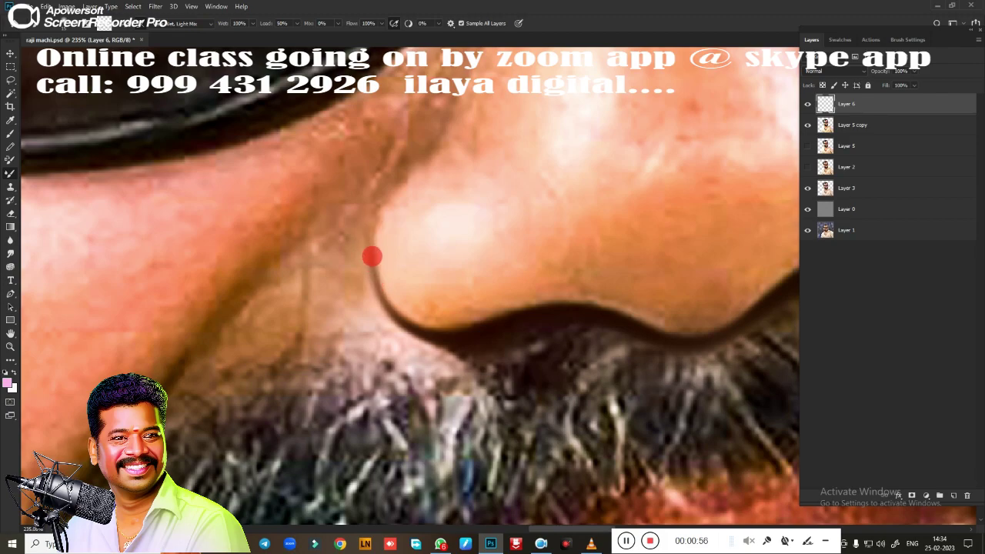
left_click_drag(369, 244, 387, 199)
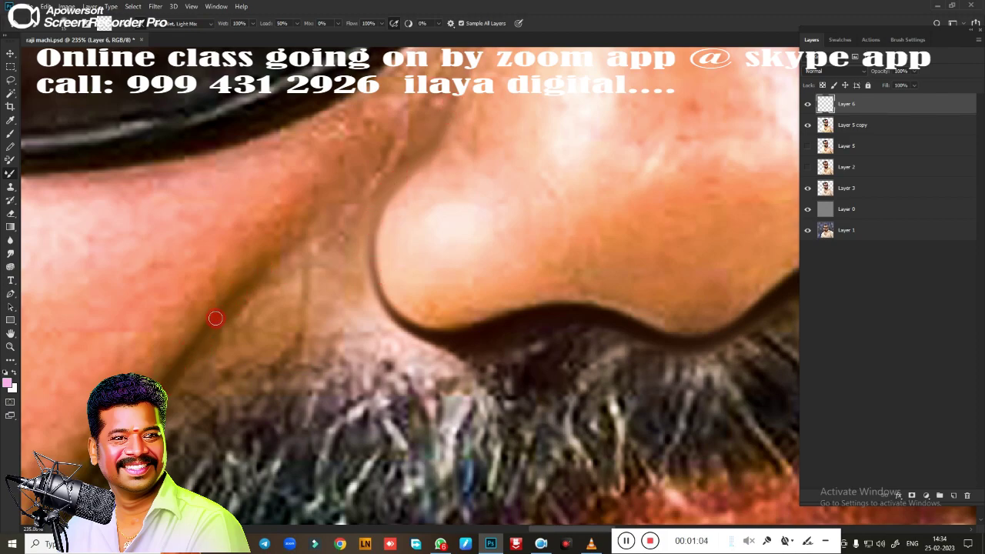
left_click_drag(318, 226, 414, 148)
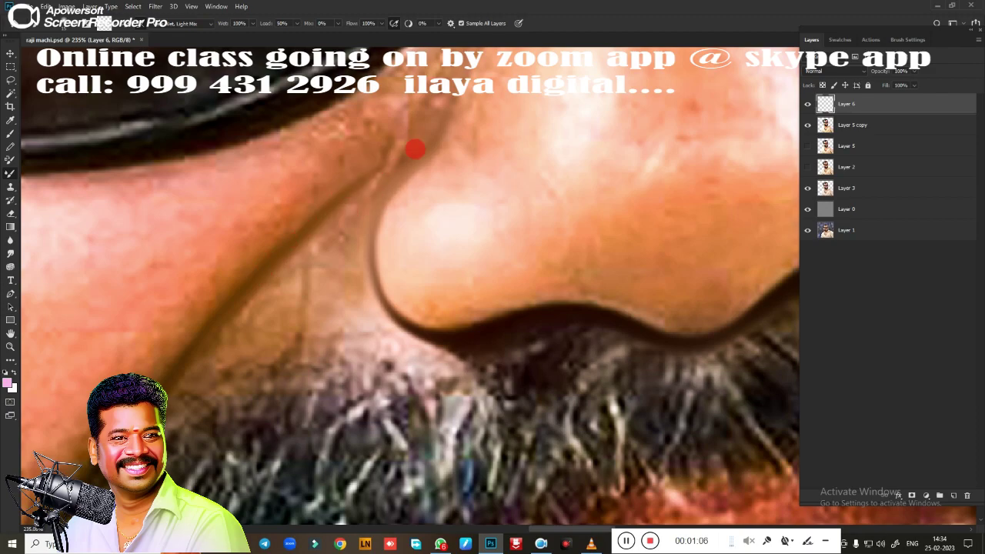
scroll(413, 215, "down", 2)
scroll(528, 334, "down", 3)
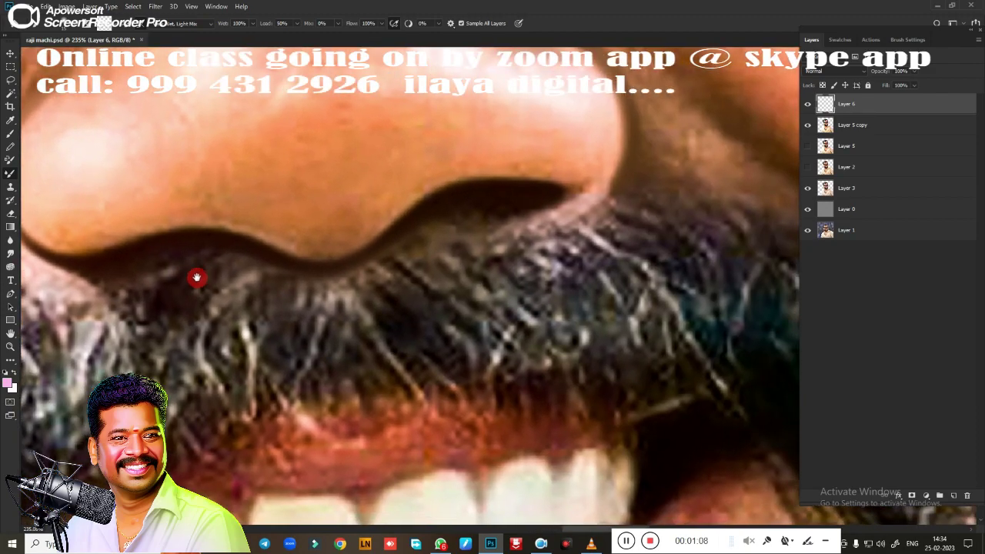
scroll(196, 277, "right", 2)
scroll(352, 346, "down", 3)
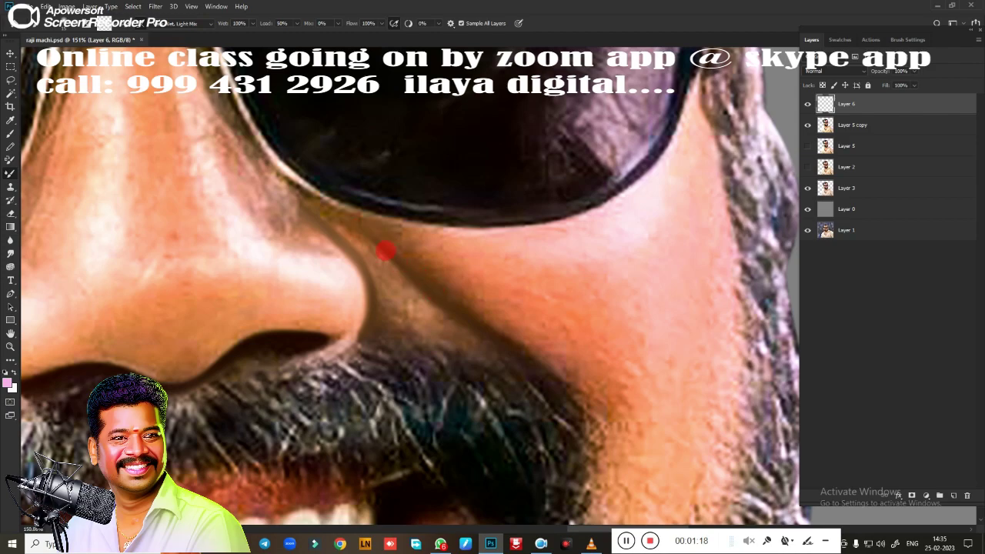
Adjust the zoom, then hide the side panels to enlarge the canvas.
scroll(495, 311, "down", 5)
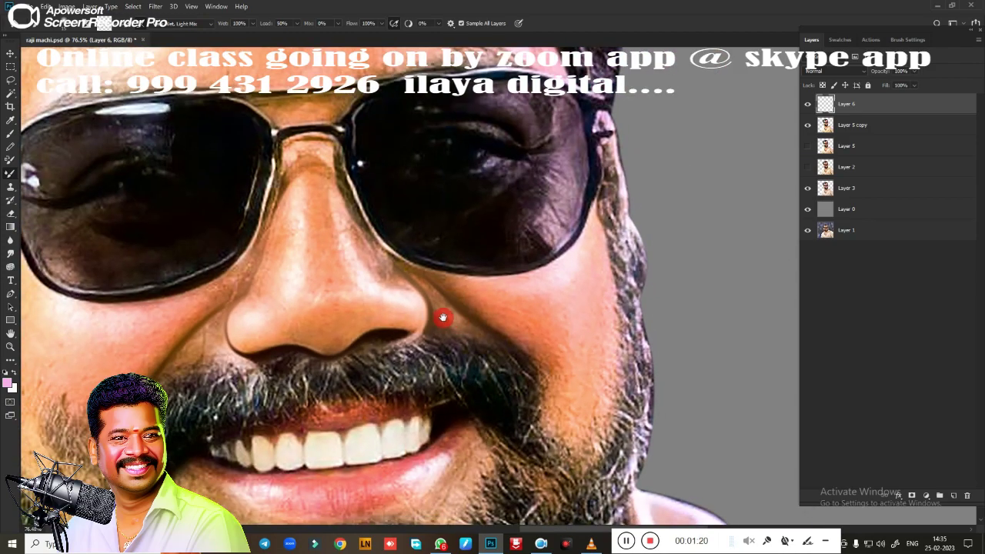
scroll(451, 325, "up", 2)
scroll(530, 245, "up", 3)
scroll(576, 277, "up", 1)
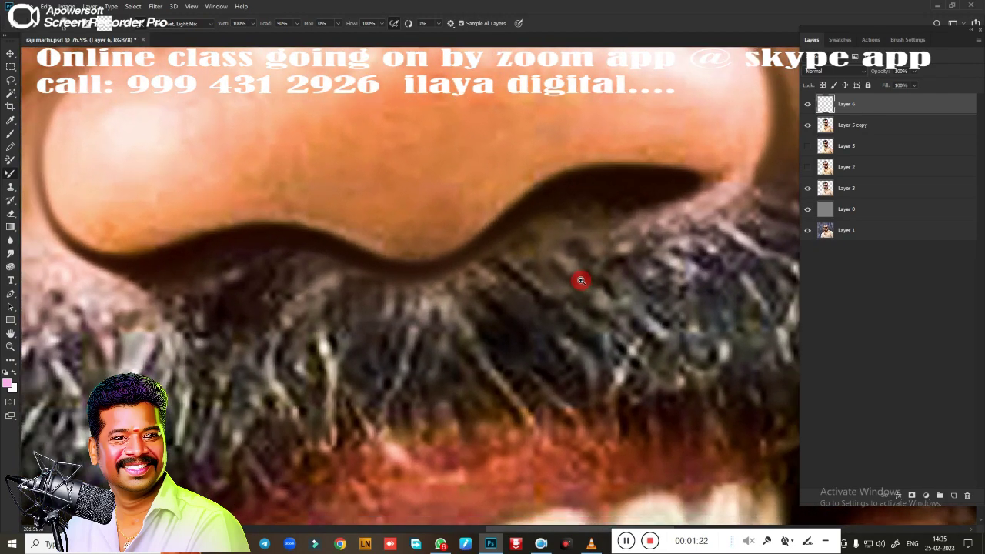
scroll(580, 281, "up", 1)
scroll(466, 323, "up", 1)
scroll(500, 320, "down", 2)
scroll(484, 320, "up", 1)
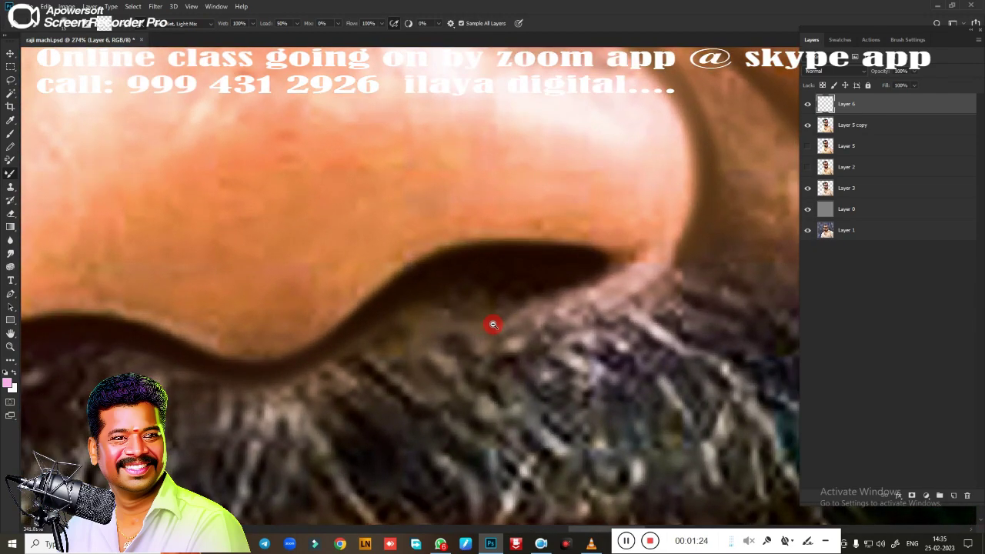
scroll(492, 323, "up", 1)
key("shift+Tab")
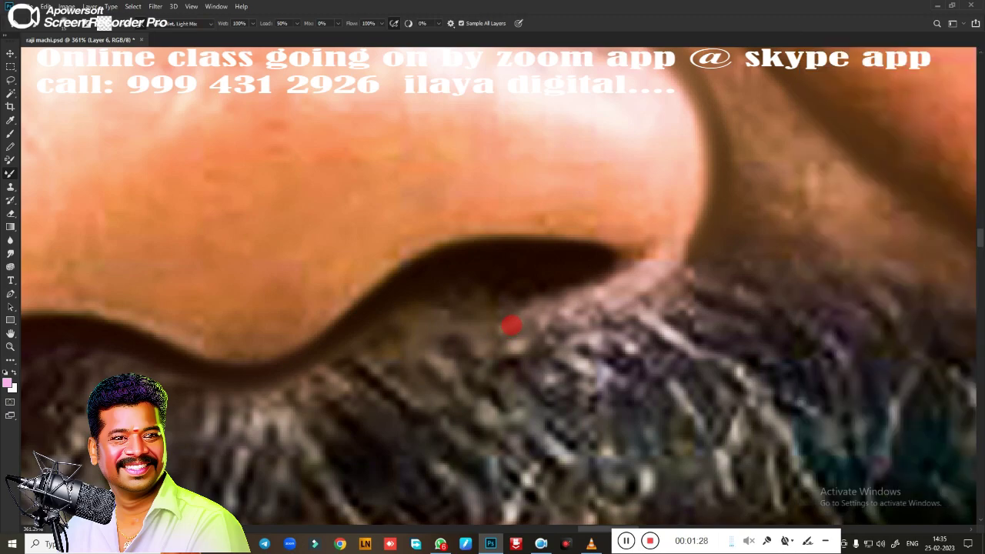
Switch to full-screen view and pan across the nostril and nose bridge.
key("f")
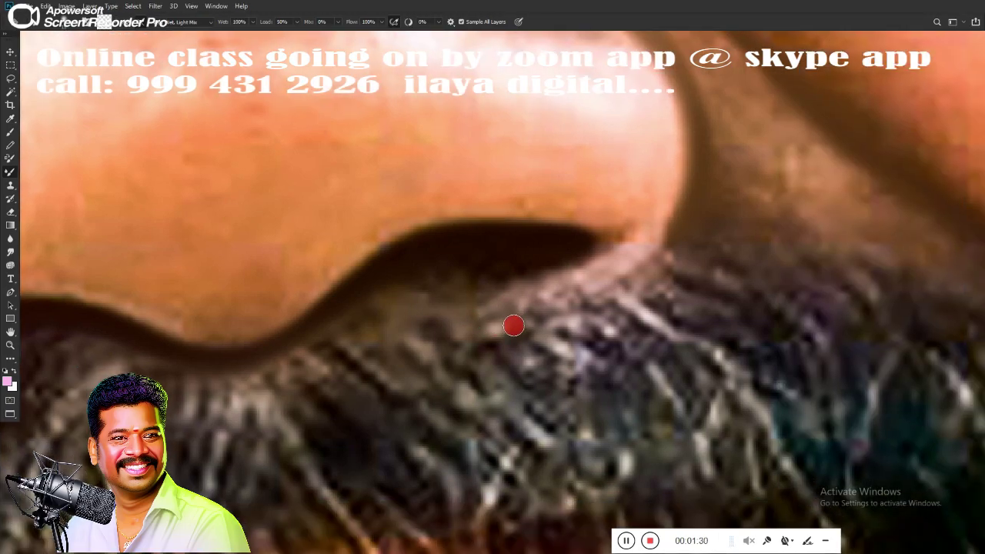
key("f")
left_click_drag(510, 324, 589, 377)
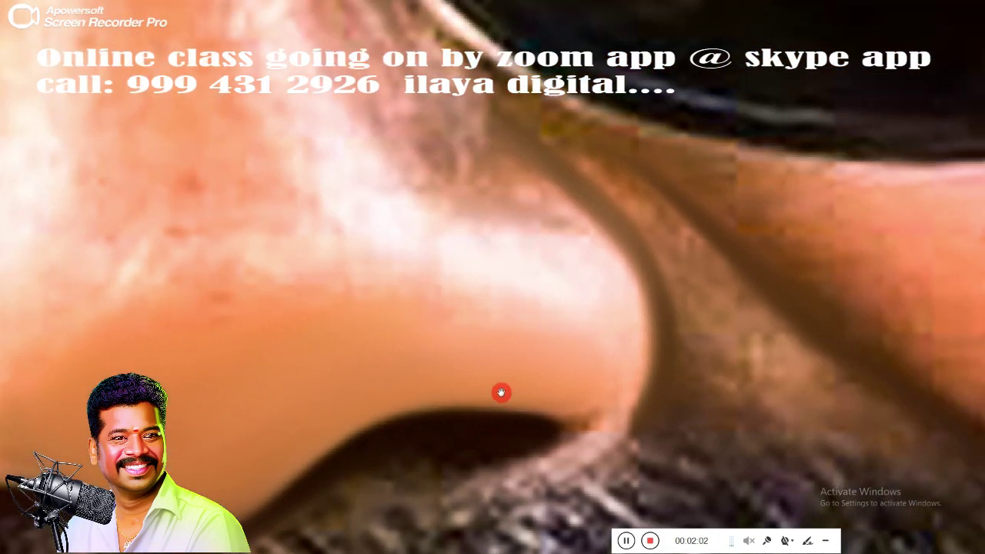
left_click_drag(605, 236, 538, 326)
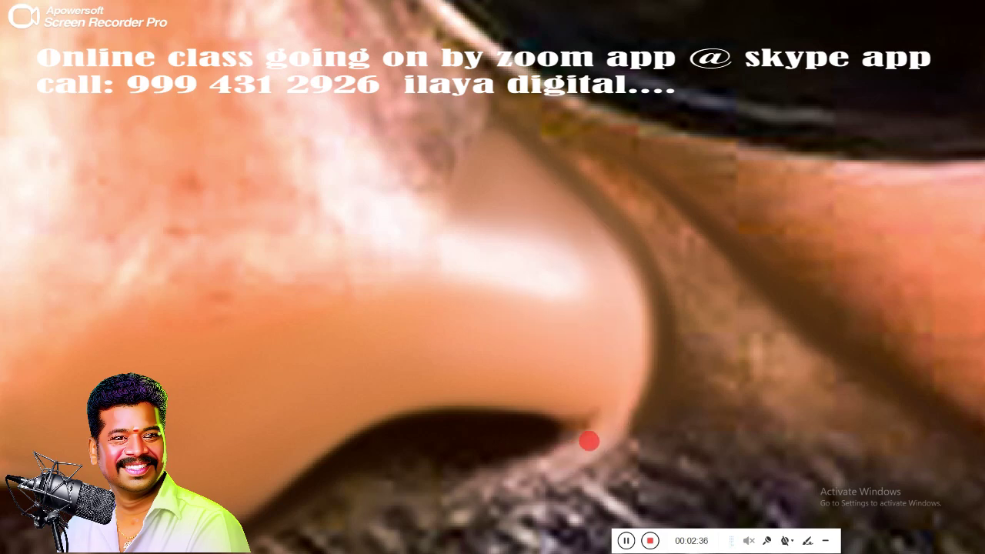
Dab the Mixer Brush to smooth the nostril rim and the skin along the nostril.
left_click(581, 421)
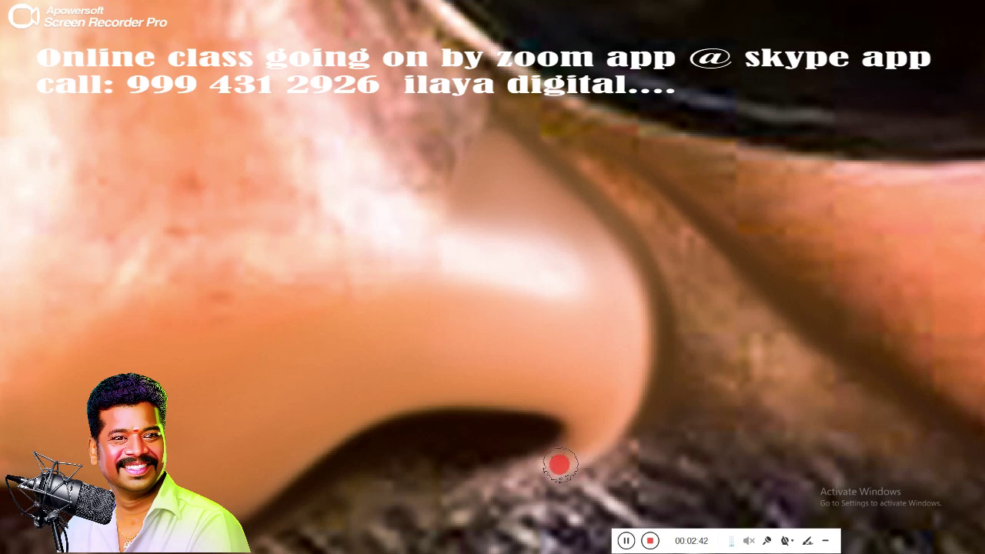
left_click(605, 422)
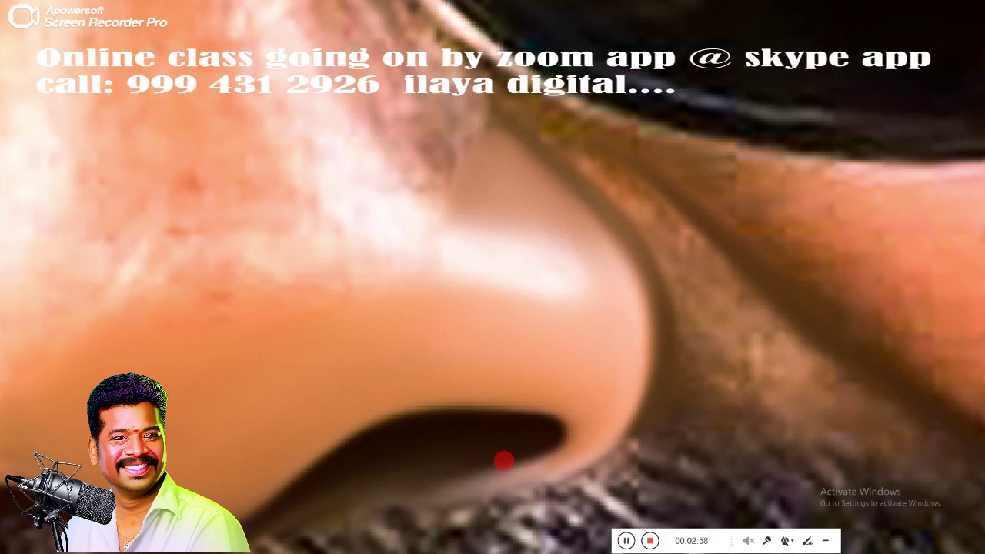
left_click(464, 476)
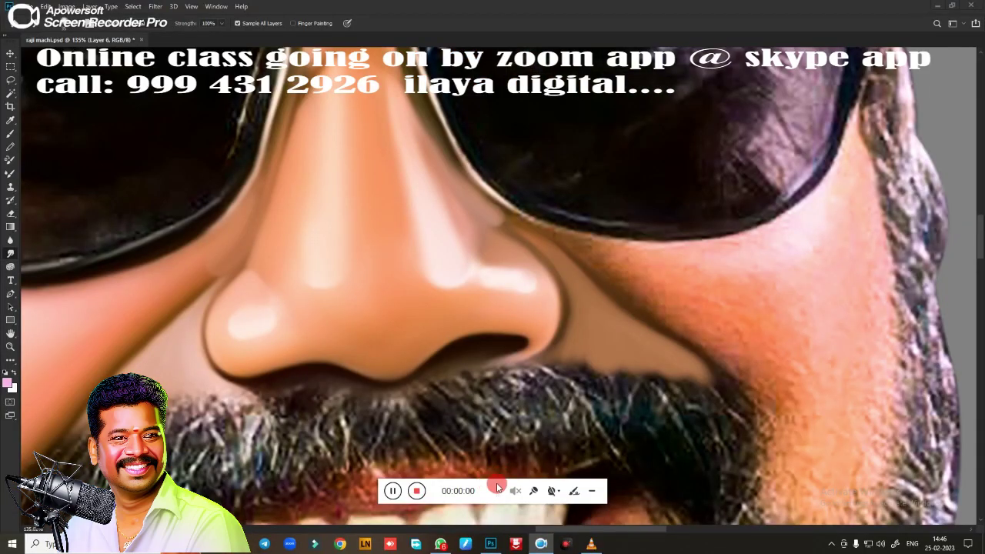
Zoom in on the nose and moustache and switch to the Eraser.
left_click_drag(610, 493, 812, 532)
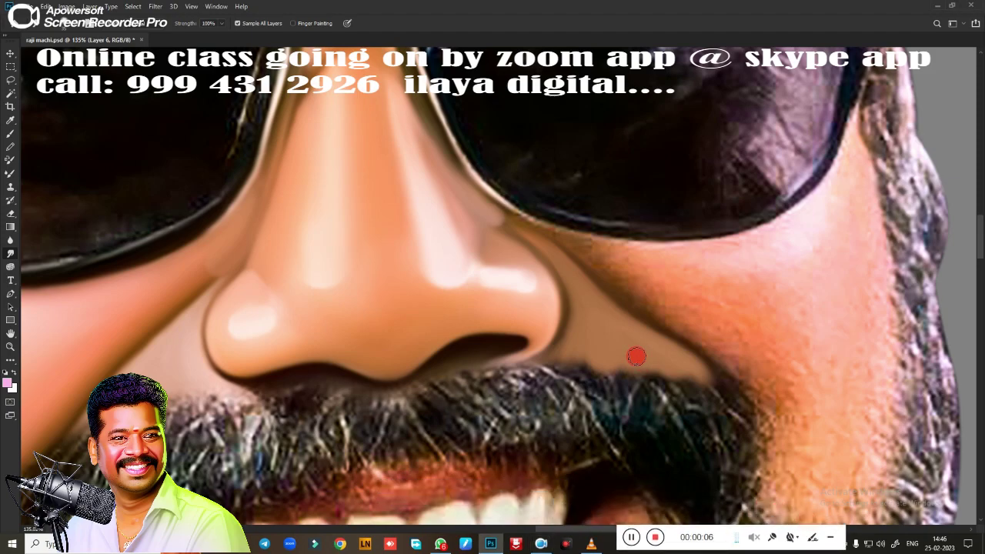
mouse_move(576, 378)
left_mouse_down()
mouse_move(409, 367)
mouse_move(499, 226)
mouse_move(537, 240)
mouse_move(436, 347)
mouse_move(463, 336)
mouse_move(455, 331)
mouse_move(623, 355)
mouse_move(616, 333)
mouse_move(468, 319)
mouse_move(587, 325)
mouse_move(625, 352)
mouse_move(589, 321)
mouse_move(459, 318)
left_mouse_up()
key("e")
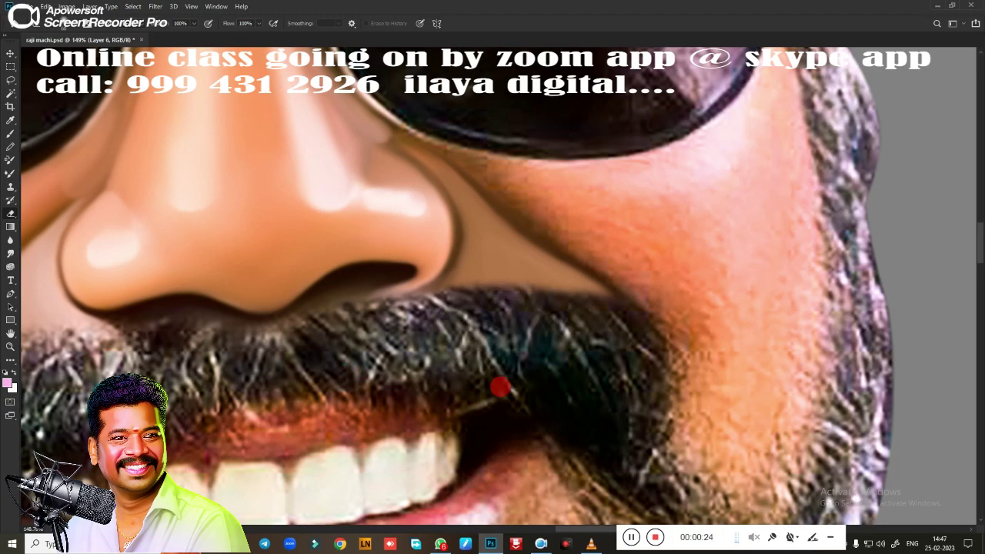
Smudge skin into the moustache's upper-left edge.
scroll(501, 386, "down", 5)
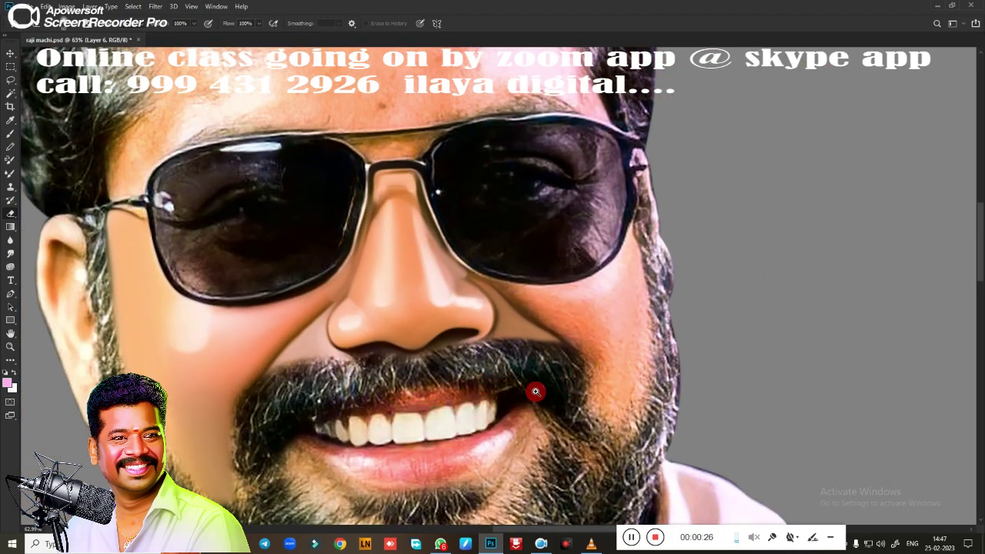
scroll(535, 392, "down", 3)
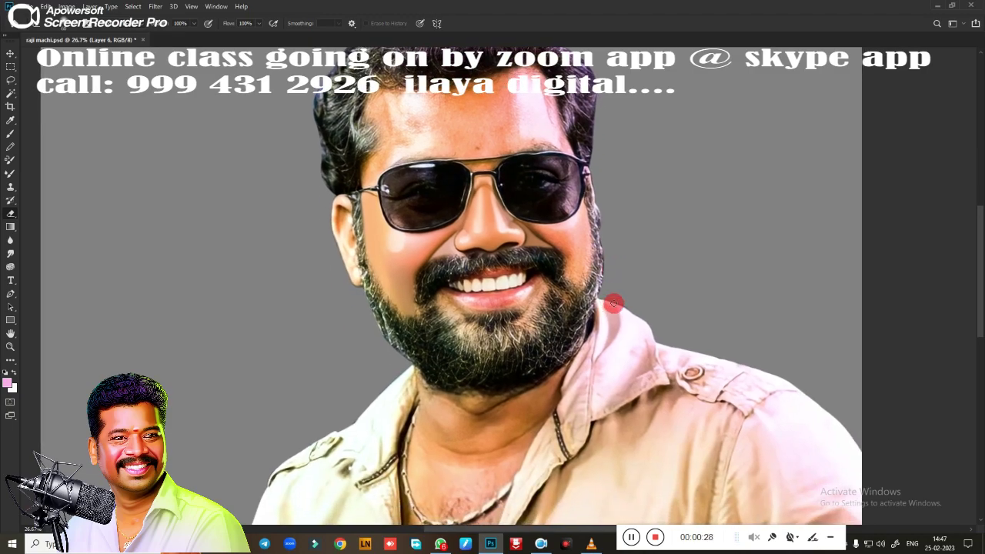
scroll(455, 301, "up", 2)
scroll(486, 301, "up", 2)
scroll(467, 244, "up", 1)
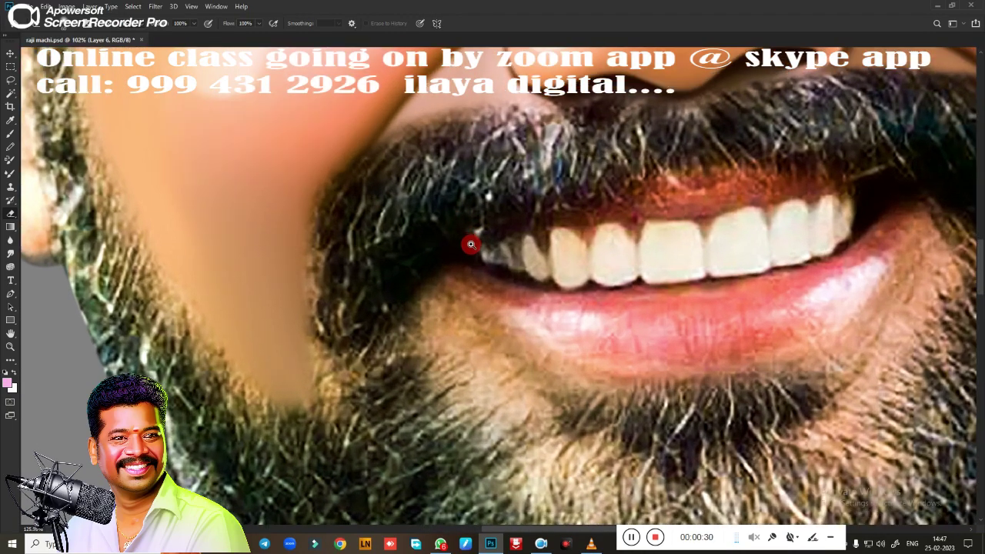
scroll(423, 346, "up", 1)
scroll(425, 326, "up", 1)
key("r")
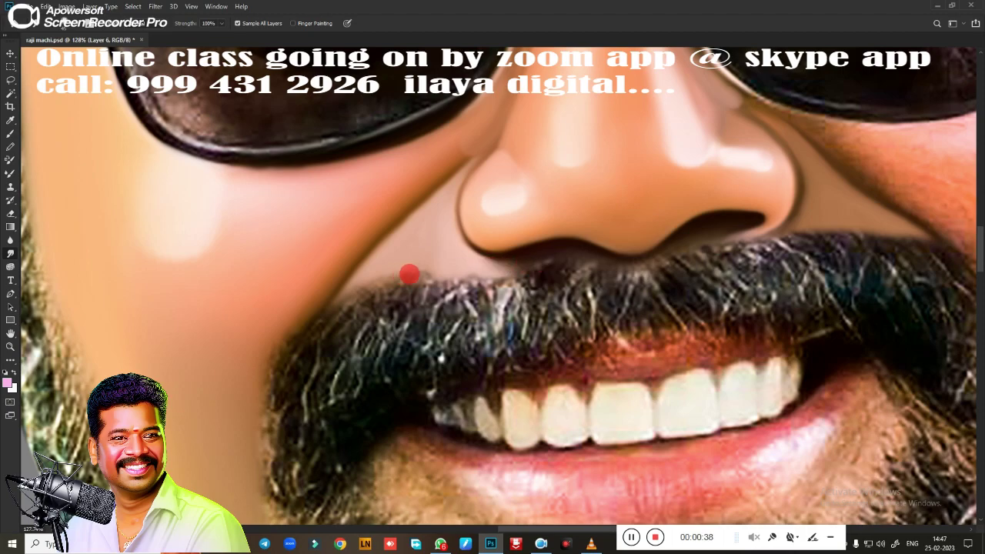
mouse_move(408, 273)
left_mouse_down()
mouse_move(433, 268)
mouse_move(372, 284)
mouse_move(348, 305)
mouse_move(415, 270)
mouse_move(310, 330)
mouse_move(343, 302)
left_mouse_up()
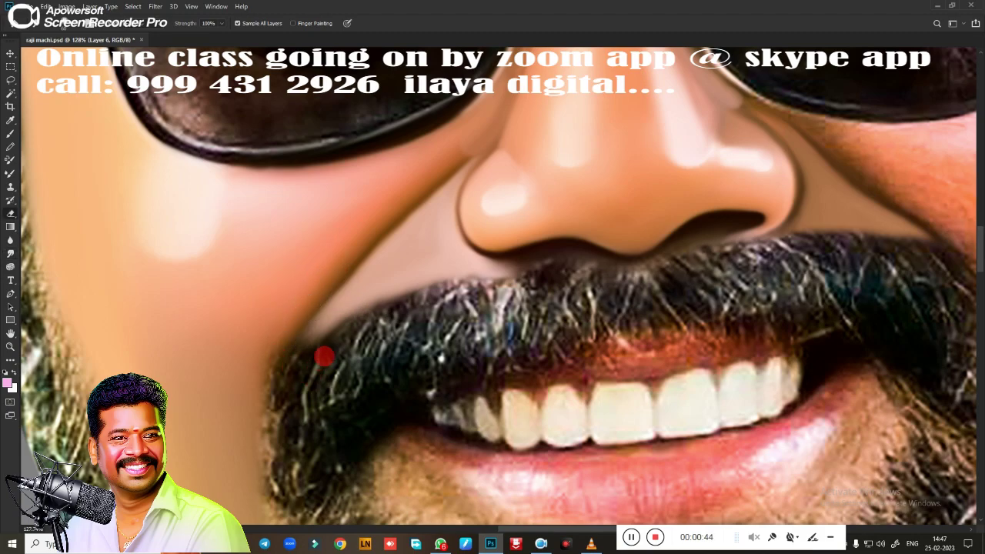
Erase along the moustache's top edge to restore its hair detail.
key("e")
scroll(327, 379, "down", 3)
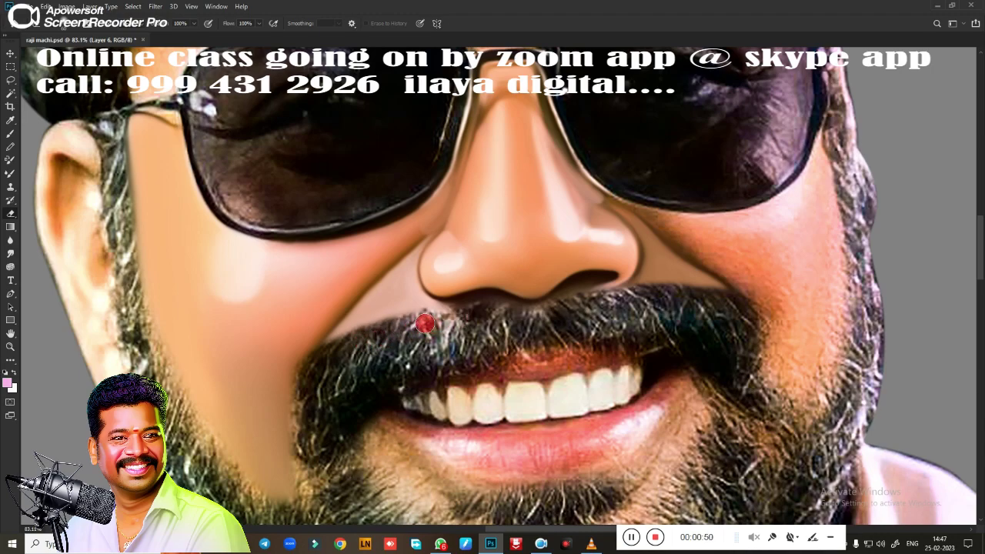
scroll(319, 372, "down", 2)
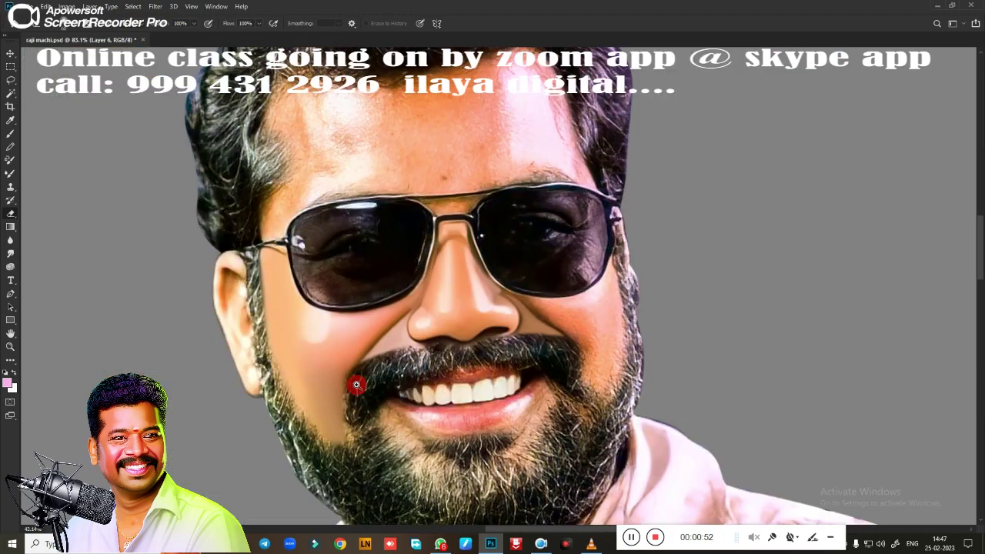
scroll(351, 377, "down", 1)
scroll(500, 402, "down", 1)
left_click_drag(524, 353, 513, 304)
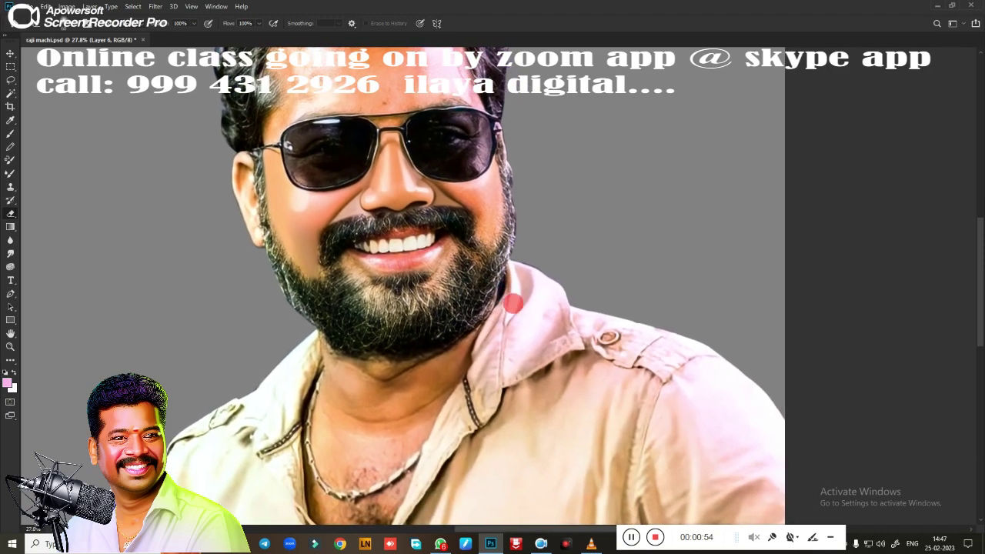
scroll(493, 301, "up", 1)
scroll(488, 307, "up", 1)
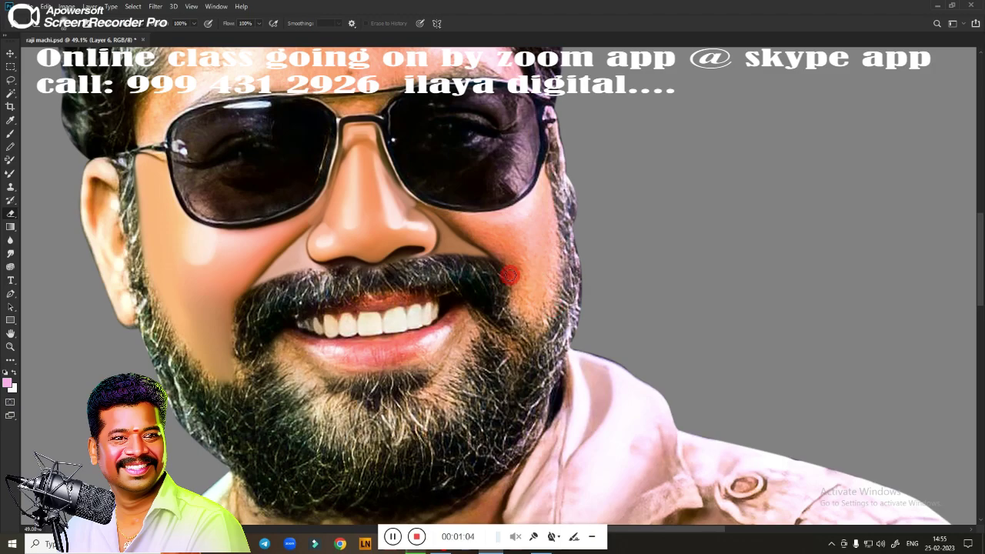
scroll(510, 275, "up", 1)
scroll(484, 303, "up", 1)
scroll(472, 286, "up", 1)
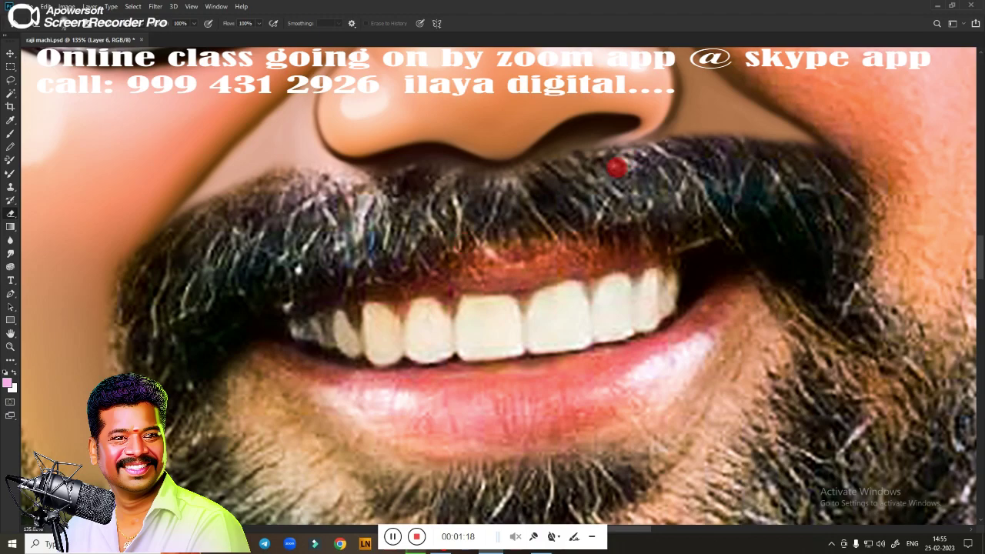
mouse_move(677, 159)
left_mouse_down()
mouse_move(813, 172)
mouse_move(589, 222)
left_mouse_up()
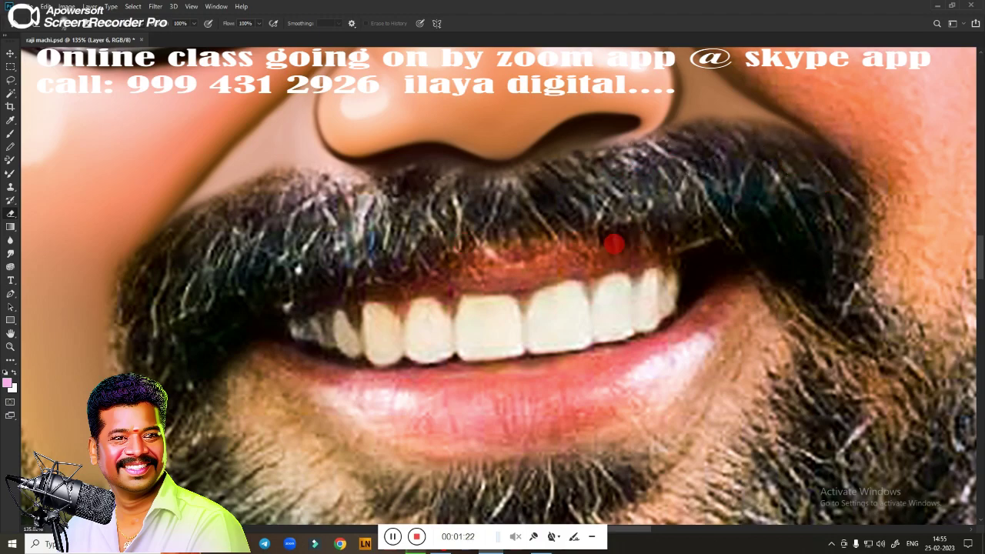
Bring the whole face into view, then zoom in on the cheek beside the moustache.
scroll(604, 237, "down", 5)
left_click_drag(595, 285, 448, 362)
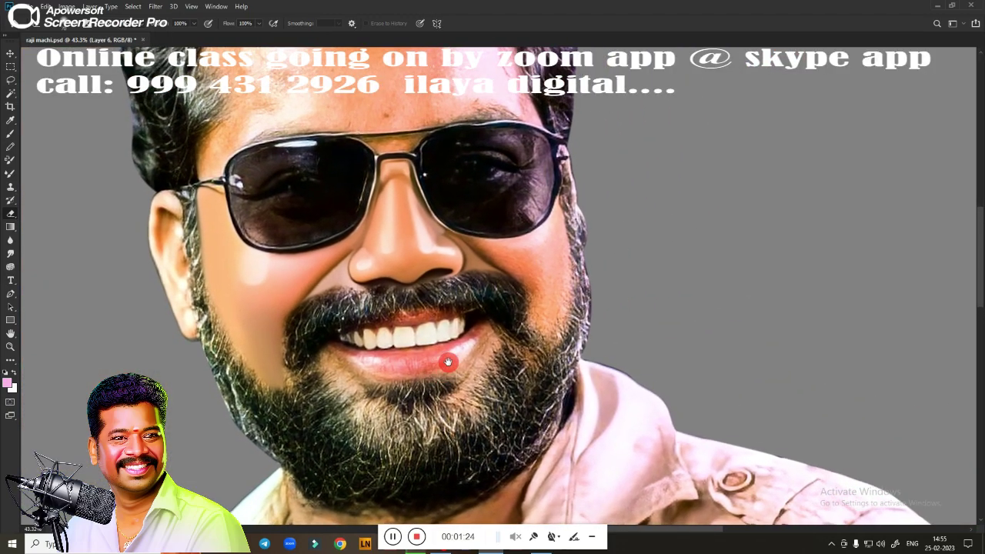
left_click_drag(523, 310, 593, 295)
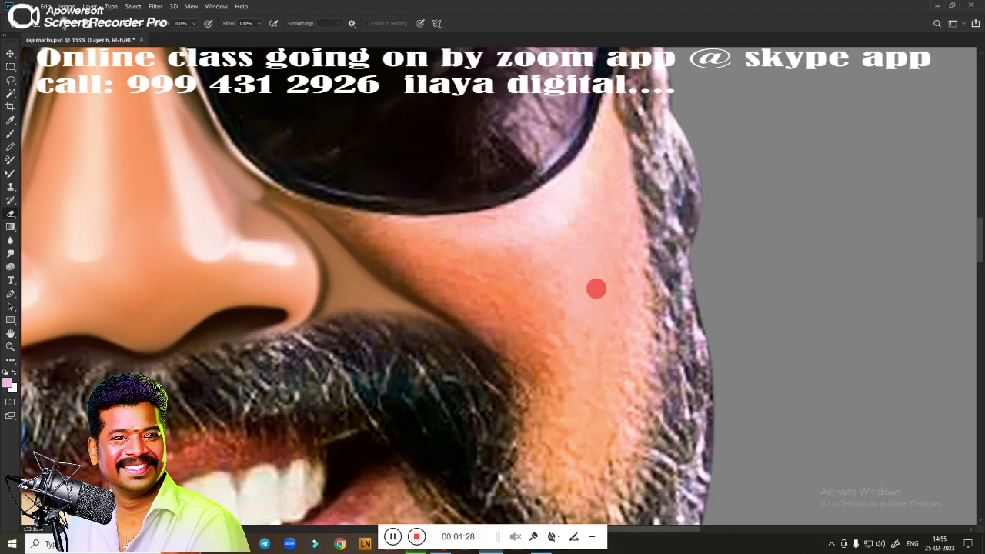
Smudge the sunglasses rim edge and the cheek skin just below it.
key("r")
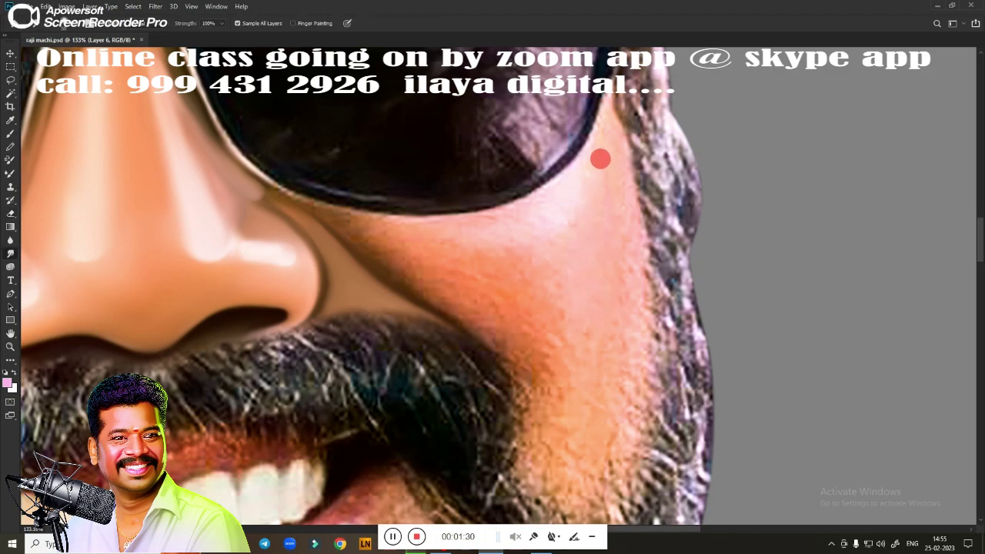
left_click_drag(602, 129, 562, 186)
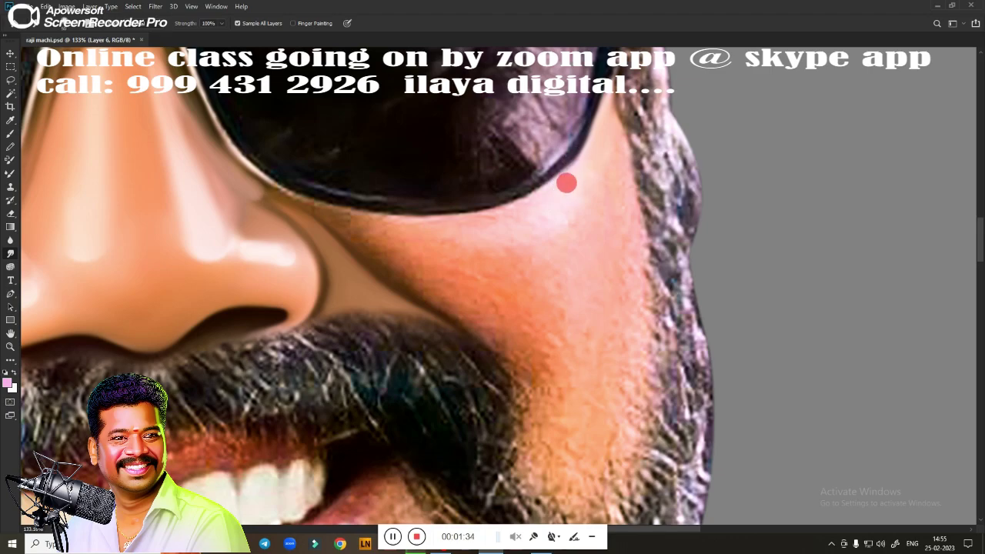
left_click_drag(552, 206, 541, 204)
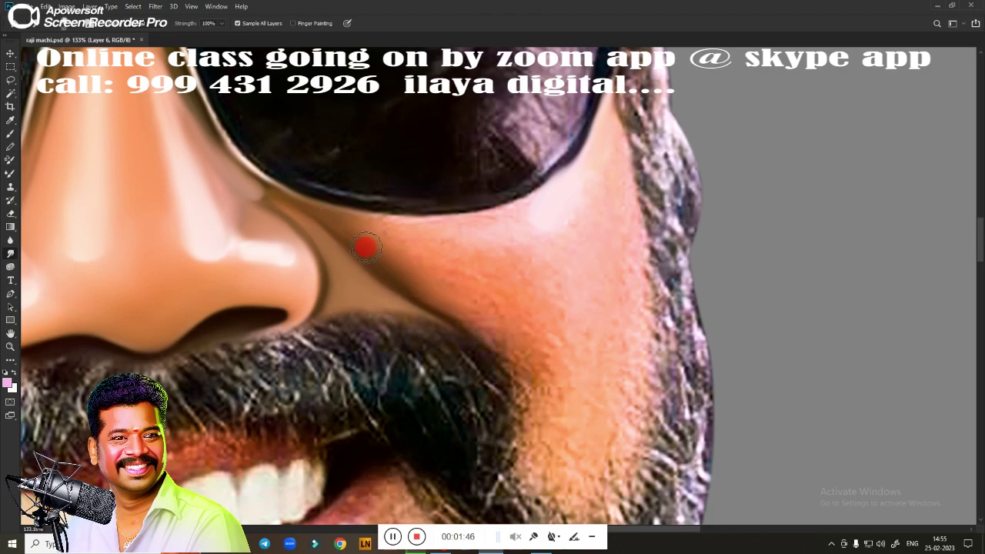
scroll(516, 283, "up", 2)
scroll(538, 280, "up", 2)
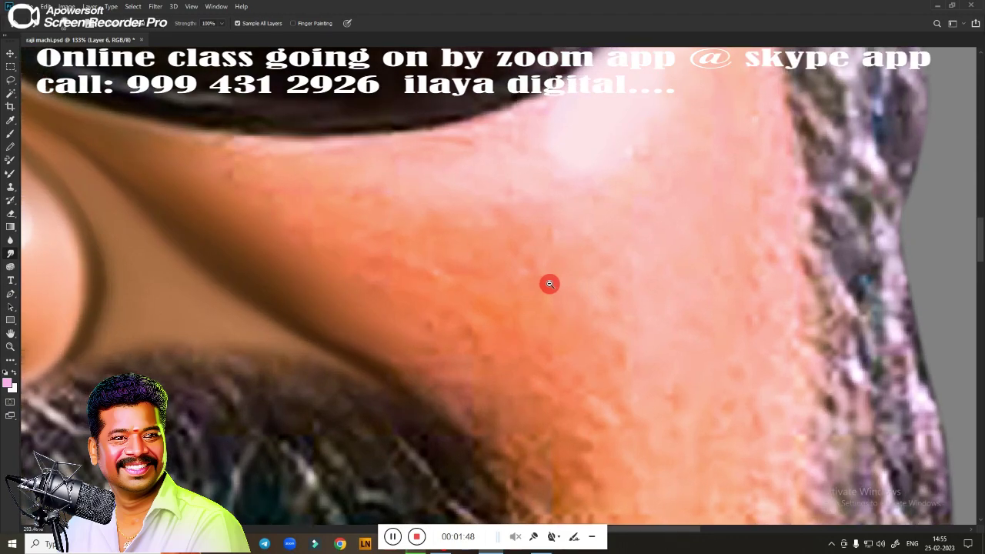
scroll(615, 266, "up", 2)
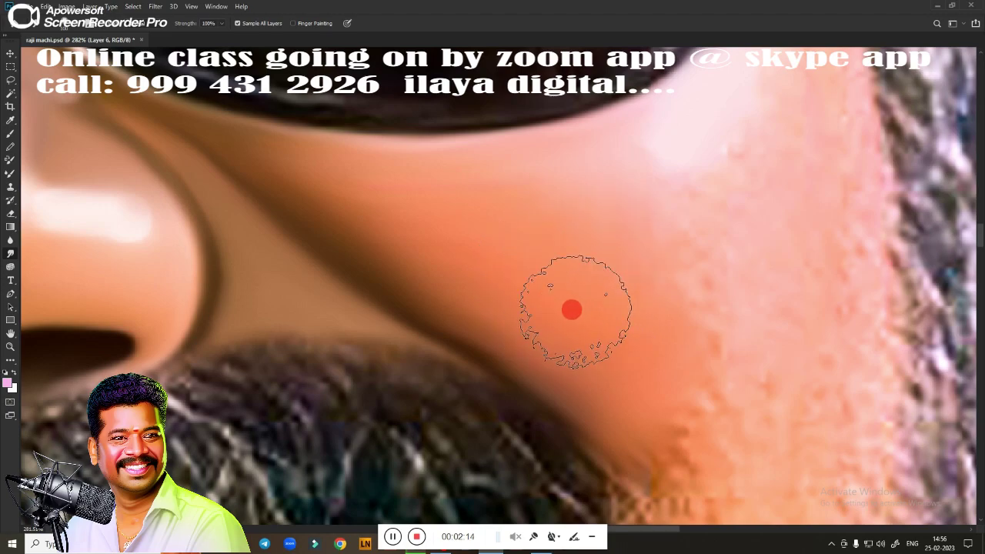
Smudge the cheek highlight and the speckled cheek and jaw skin smooth.
scroll(696, 274, "down", 1, "alt")
scroll(539, 300, "down", 2, "alt")
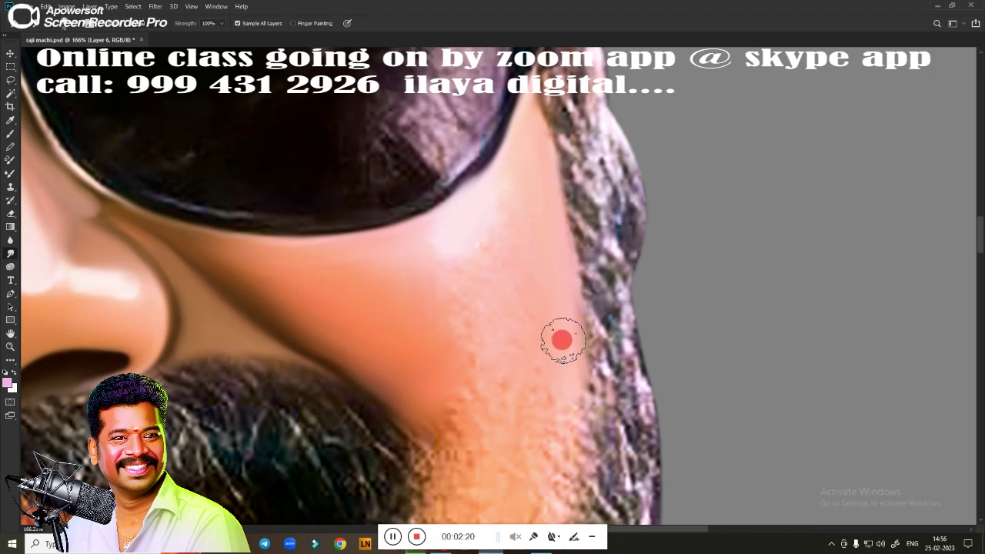
left_click_drag(521, 231, 446, 240)
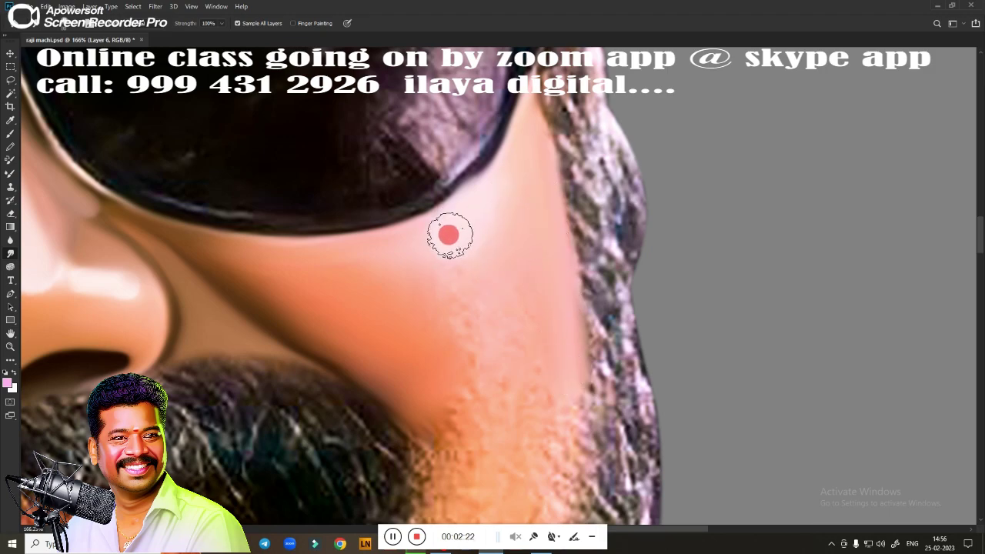
left_click_drag(471, 299, 488, 281)
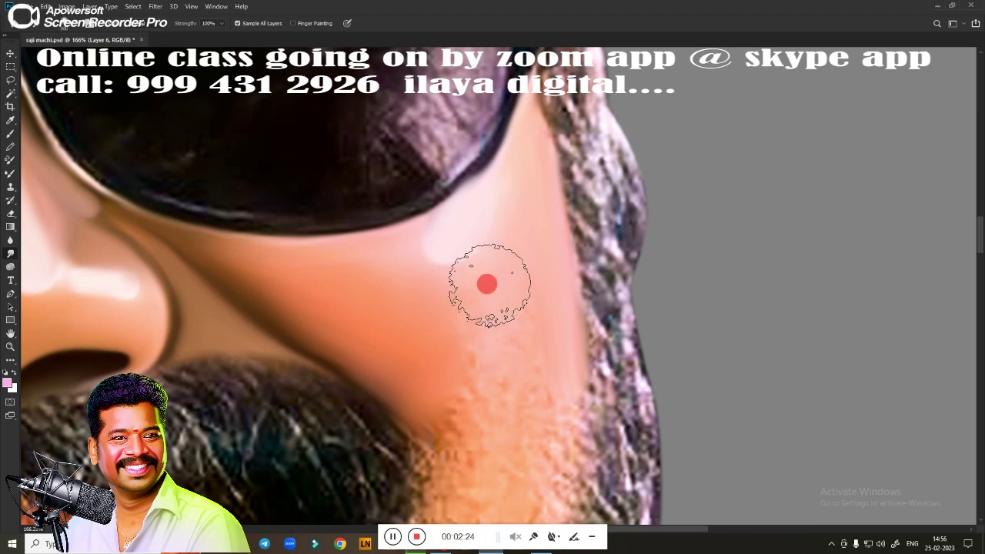
left_click_drag(450, 403, 374, 342)
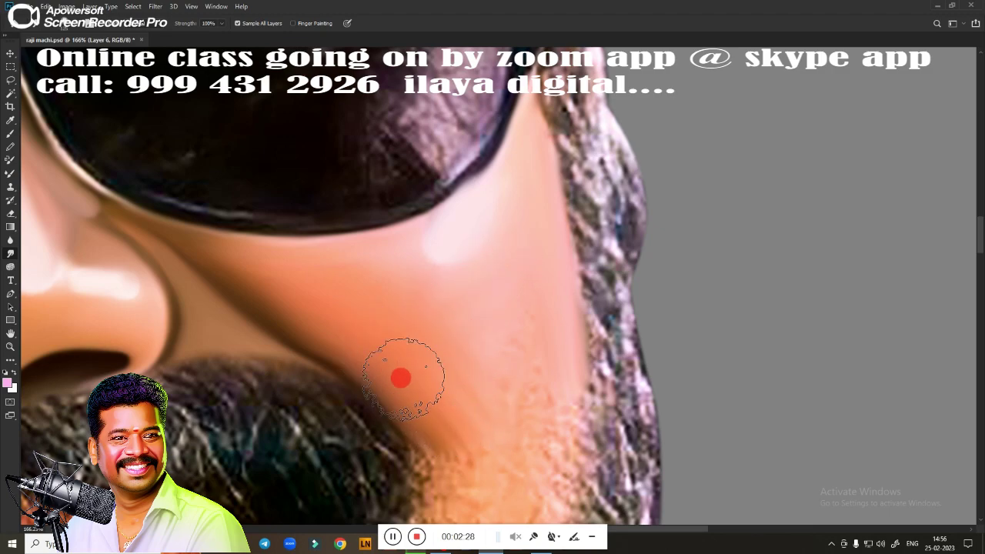
mouse_move(402, 378)
left_mouse_down()
mouse_move(439, 413)
mouse_move(487, 393)
left_mouse_up()
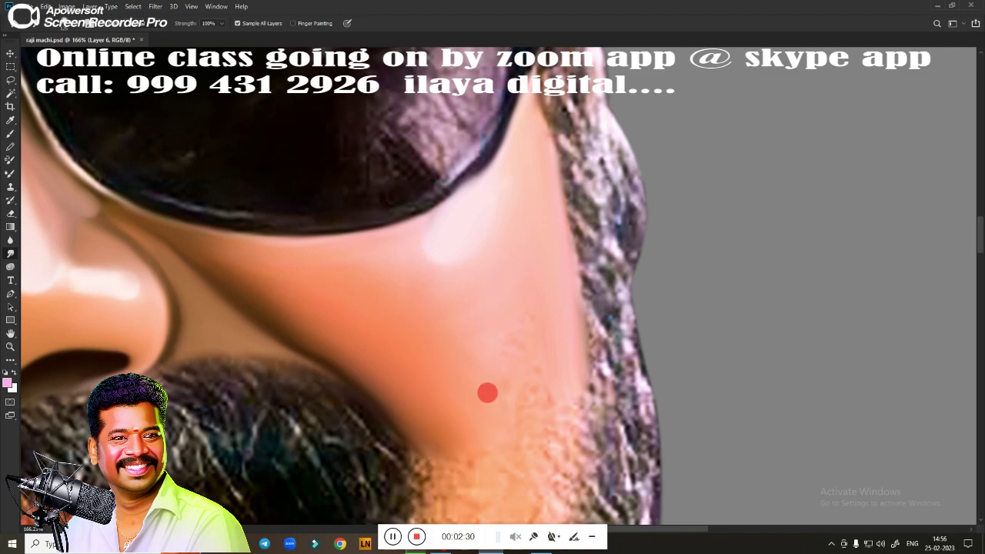
mouse_move(492, 323)
left_mouse_down()
mouse_move(501, 351)
mouse_move(524, 344)
mouse_move(479, 316)
left_mouse_up()
left_click_drag(490, 391, 510, 407)
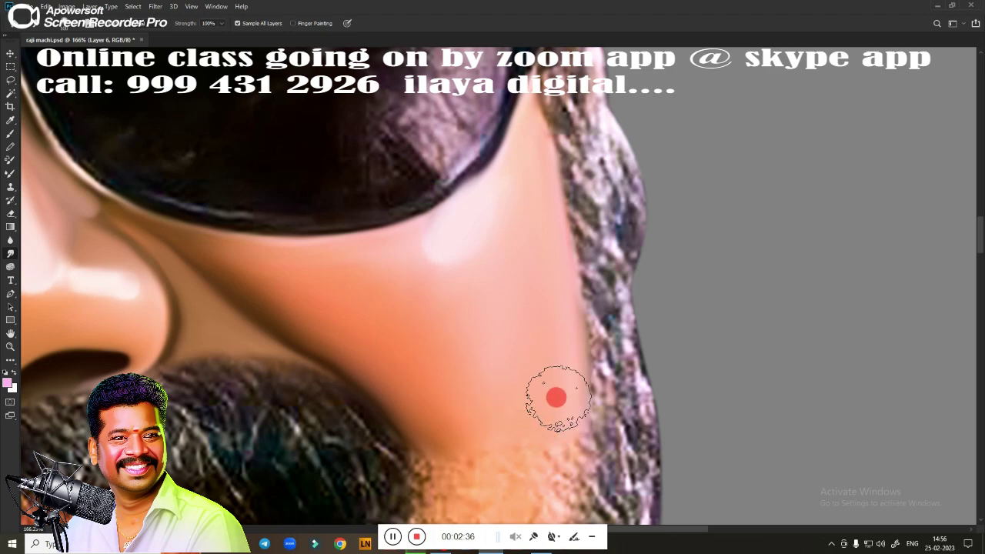
mouse_move(531, 323)
left_mouse_down()
mouse_move(487, 232)
mouse_move(472, 242)
left_mouse_up()
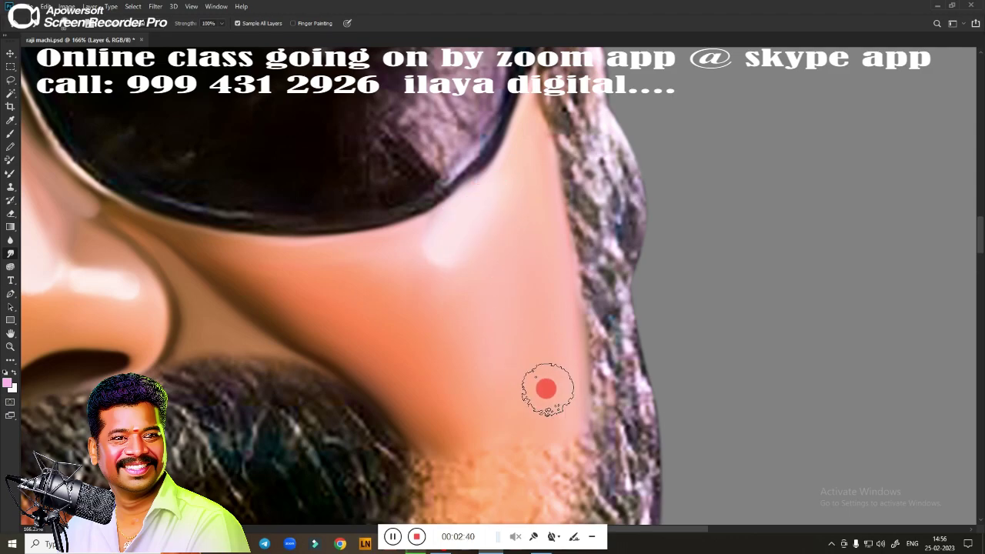
Bring the beard into view and pull skin tone down into its edge.
scroll(534, 385, "down", 2)
left_click_drag(534, 385, 613, 165)
scroll(593, 264, "up", 1)
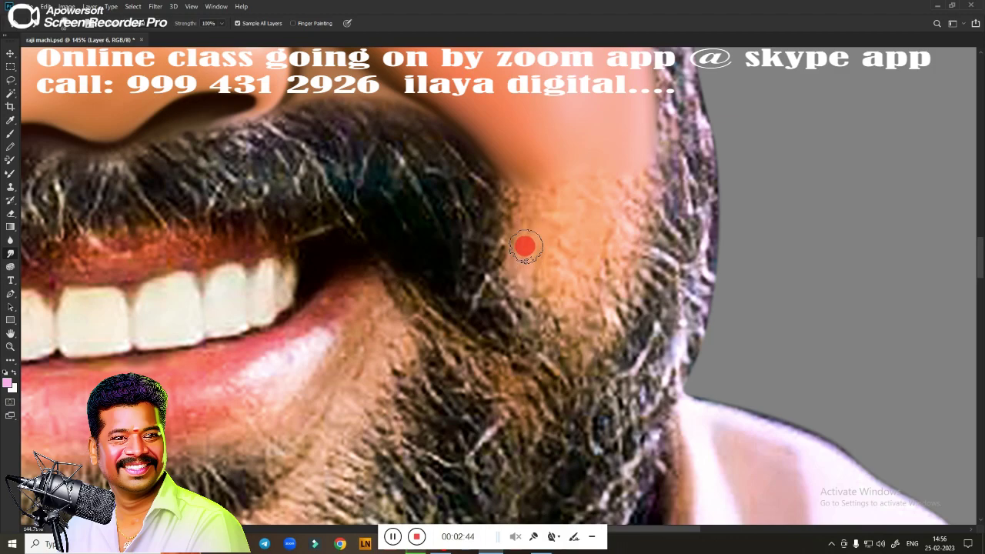
mouse_move(523, 249)
left_mouse_down()
mouse_move(526, 213)
mouse_move(550, 264)
mouse_move(549, 254)
mouse_move(534, 275)
mouse_move(625, 228)
mouse_move(616, 202)
mouse_move(624, 154)
mouse_move(597, 285)
left_mouse_up()
mouse_move(595, 290)
left_mouse_down()
mouse_move(587, 303)
mouse_move(576, 293)
mouse_move(585, 315)
mouse_move(582, 301)
mouse_move(578, 307)
mouse_move(600, 263)
mouse_move(593, 171)
left_mouse_up()
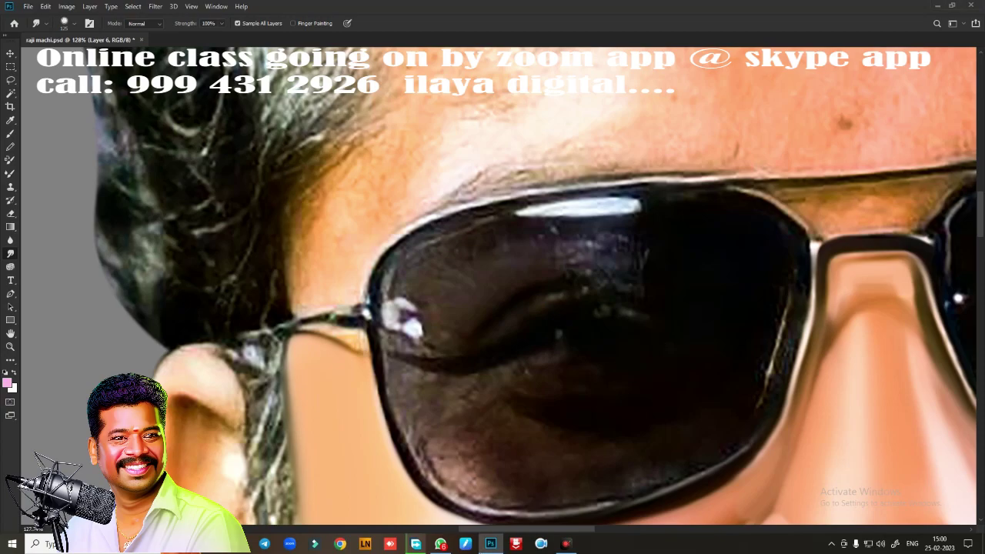
Adjust the zoom and briefly show the Layers panel with F7 to check Layer 6.
scroll(623, 265, "down", 3)
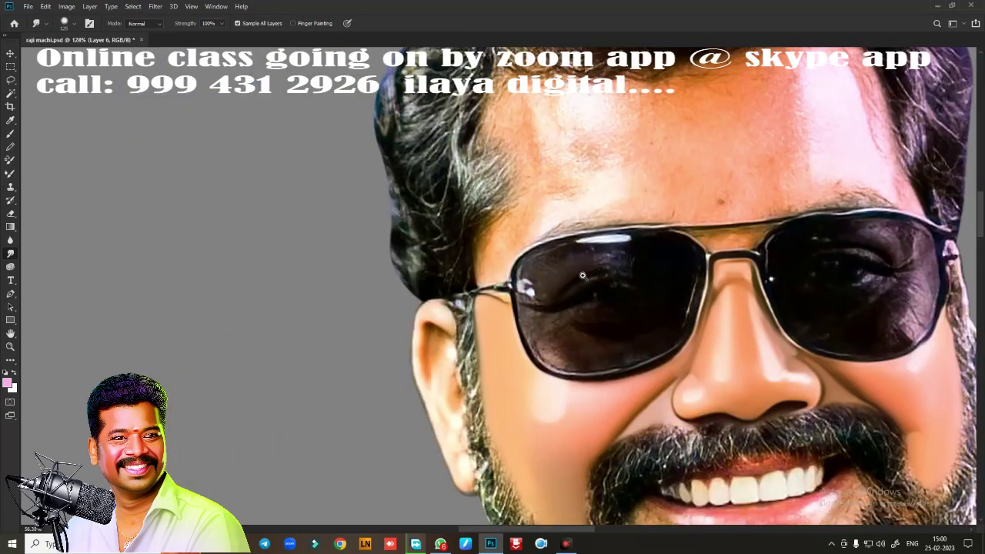
scroll(625, 265, "up", 1)
scroll(629, 266, "up", 3)
scroll(628, 267, "down", 1)
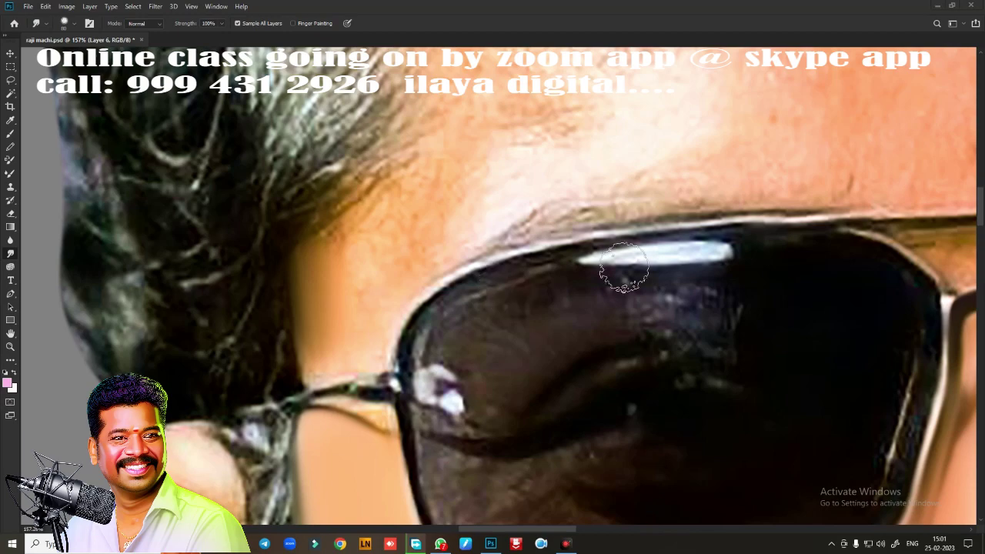
key("F7")
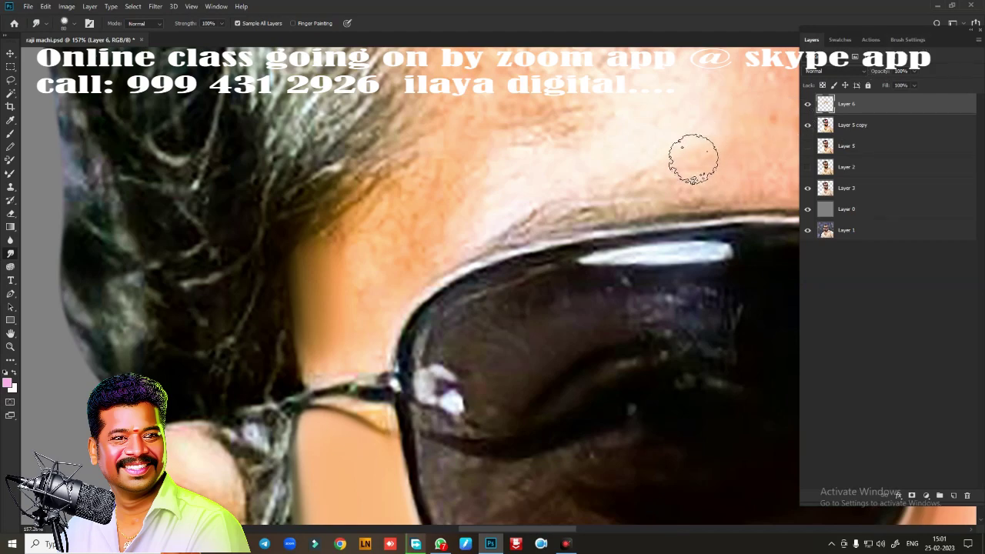
key("F7")
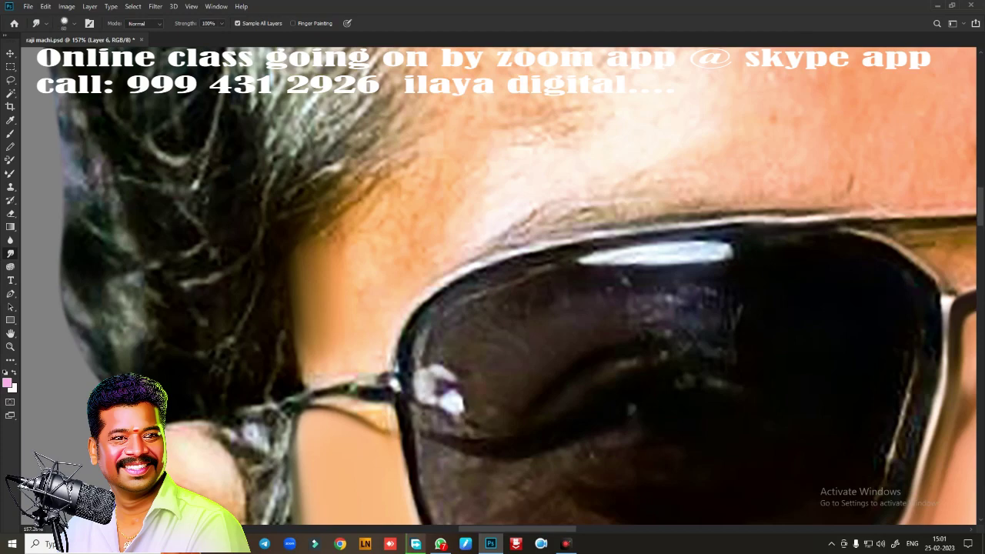
Smudge the ear edge and temple hairline, resizing the brush between 125 and about 90.
left_click_drag(308, 350, 304, 356)
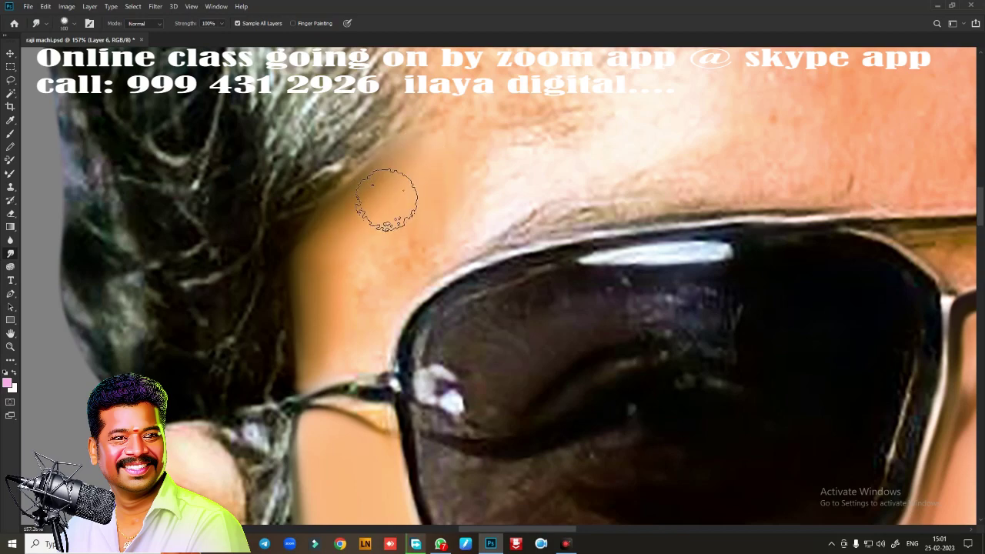
mouse_move(390, 198)
left_mouse_down()
mouse_move(351, 231)
mouse_move(416, 240)
left_mouse_up()
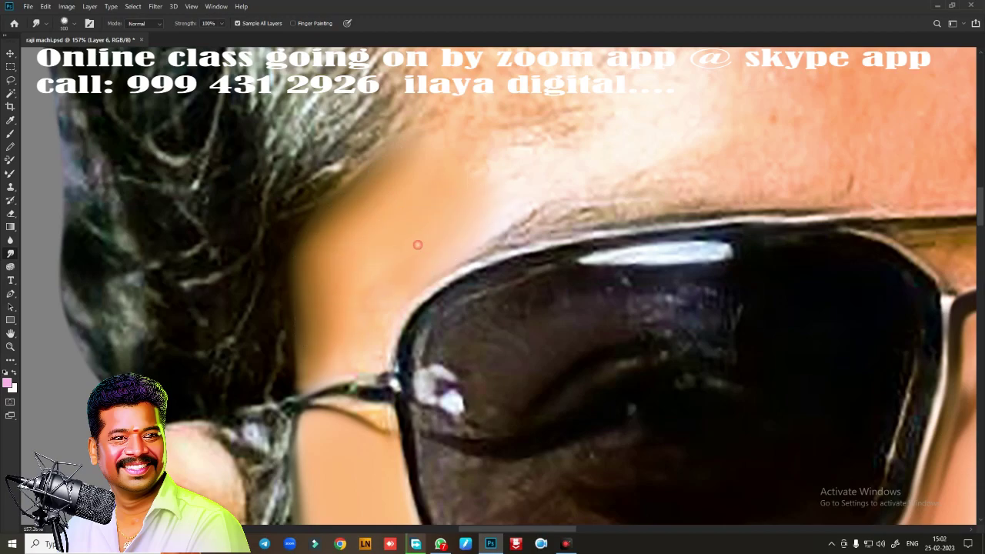
key("bracketright")
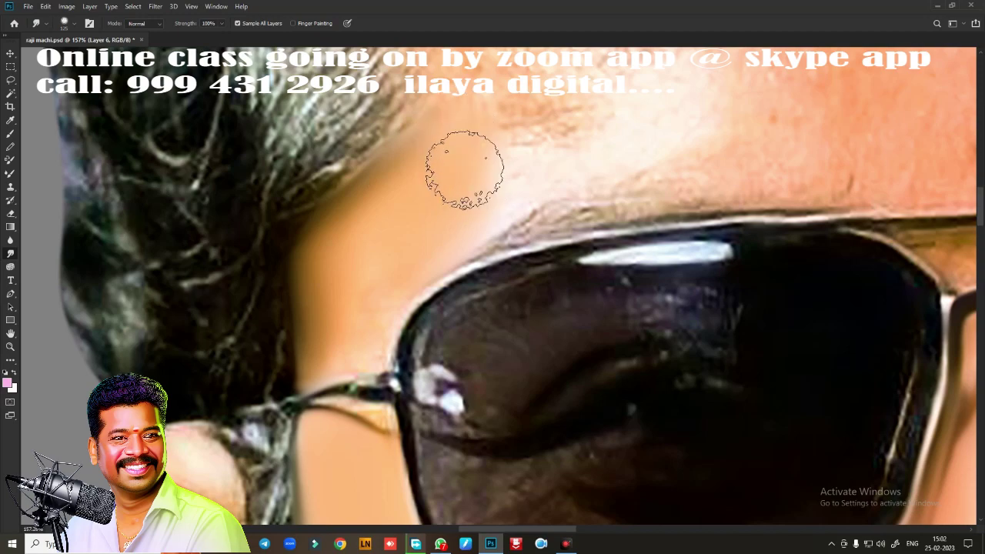
key("bracketleft")
key("bracketleft")
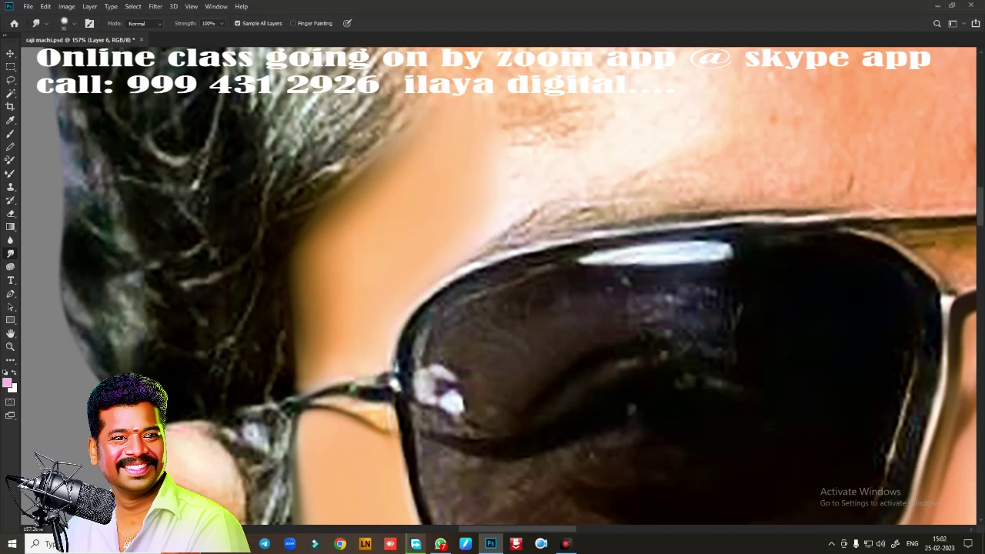
scroll(457, 313, "down", 5)
Smudge two forehead patches smooth and blend the grey temple hair strands into skin tone.
scroll(457, 312, "up", 5)
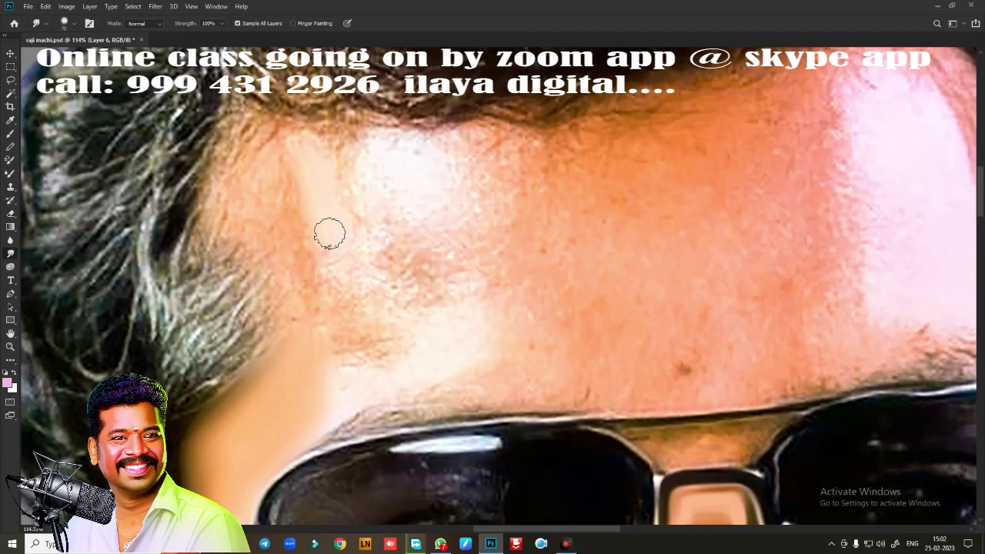
left_click_drag(404, 173, 395, 173)
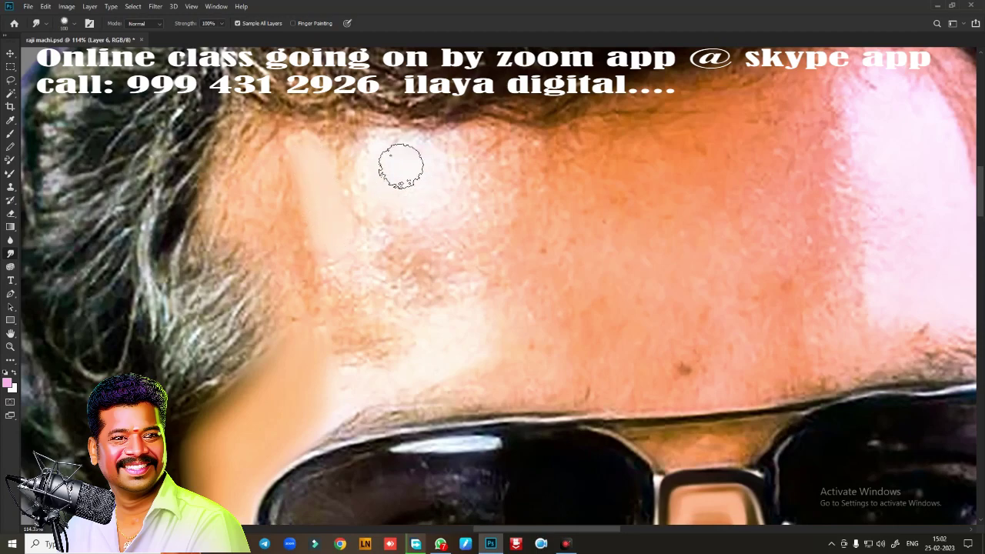
left_click_drag(457, 331, 433, 352)
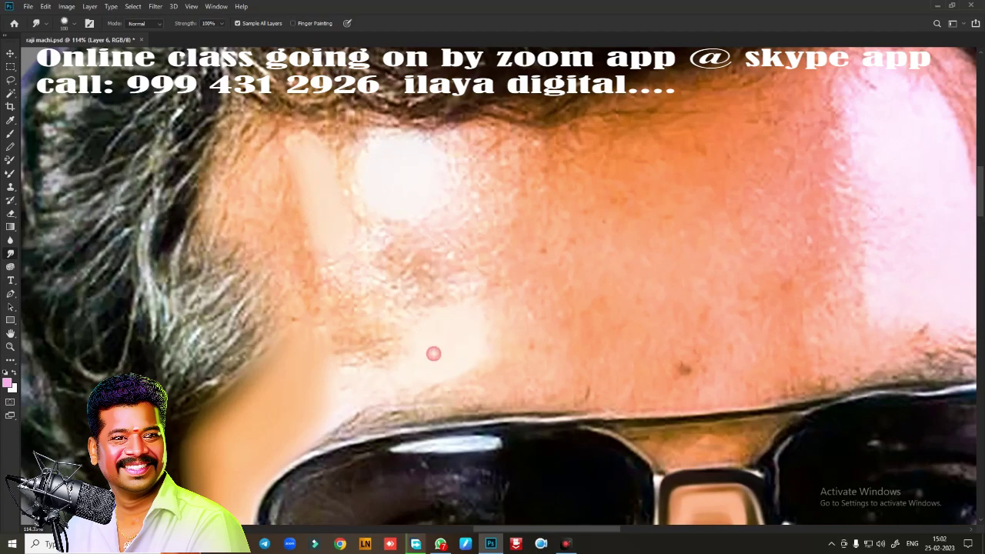
mouse_move(239, 223)
left_mouse_down()
mouse_move(252, 151)
mouse_move(246, 254)
left_mouse_up()
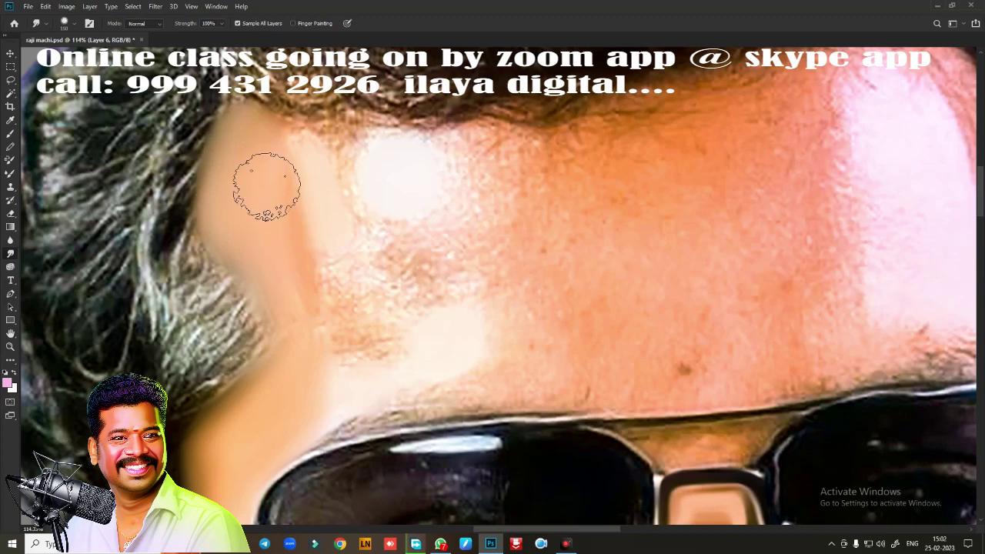
mouse_move(264, 182)
left_mouse_down()
mouse_move(297, 306)
mouse_move(285, 303)
left_mouse_up()
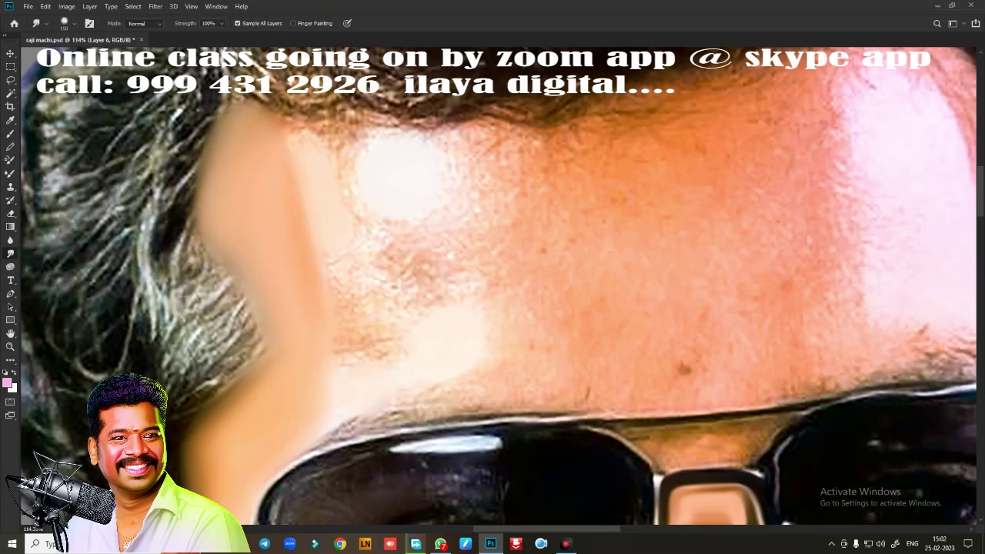
left_click_drag(300, 132, 241, 118)
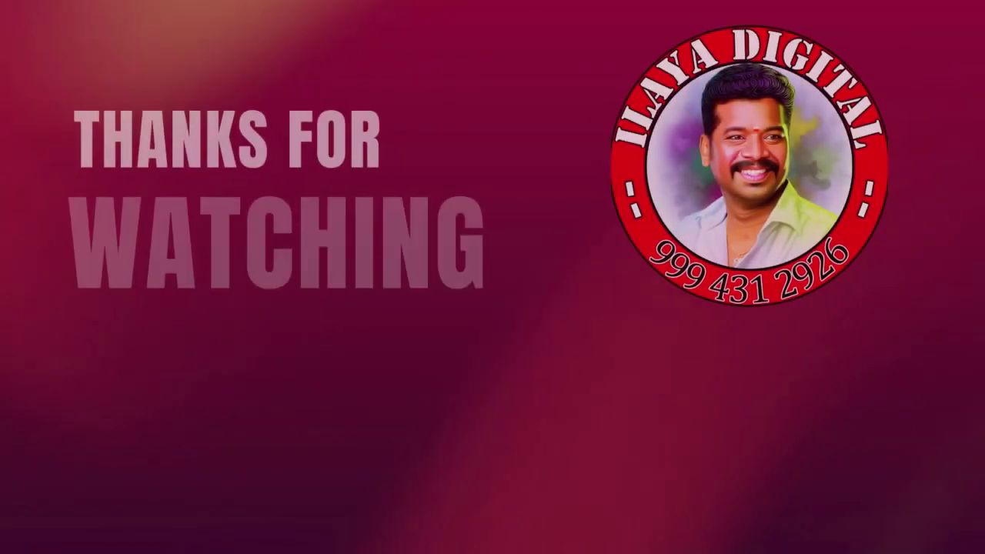